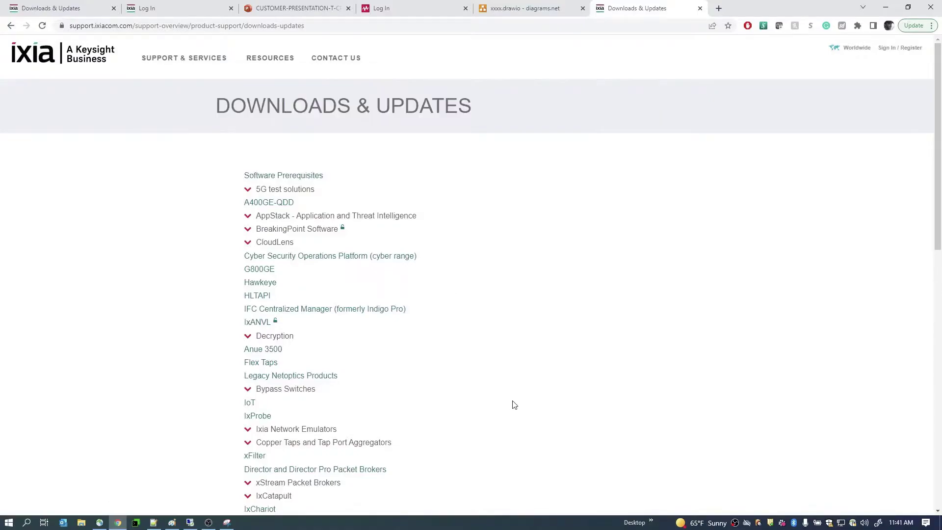
- Find IxSuiteStore in the support portal's product list and open its software downloads page
{"action": "left_click", "coordinate": [515, 388]}
{"action": "scroll", "coordinate": [515, 388], "scroll_direction": "down", "scroll_amount": 5}
{"action": "key", "text": "ctrl+f"}
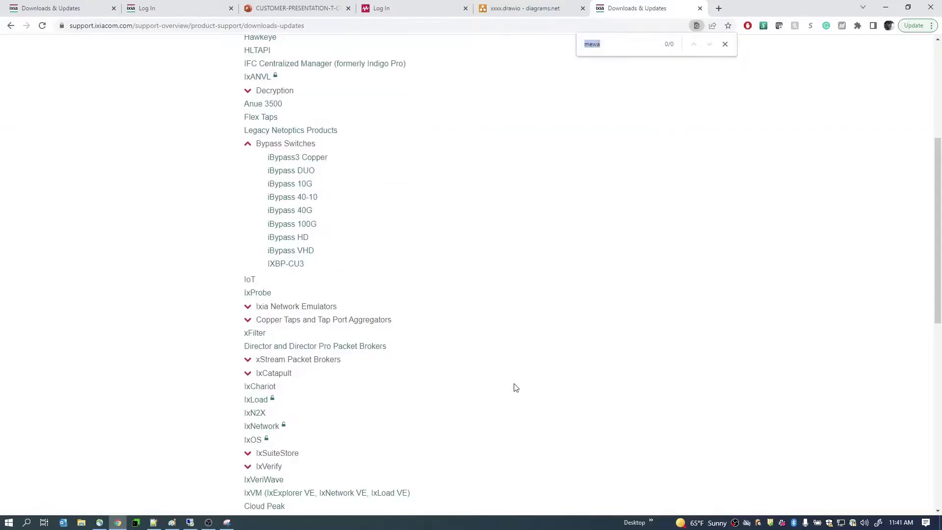
{"action": "type", "text": "IxSu"}
{"action": "left_click", "coordinate": [249, 454]}
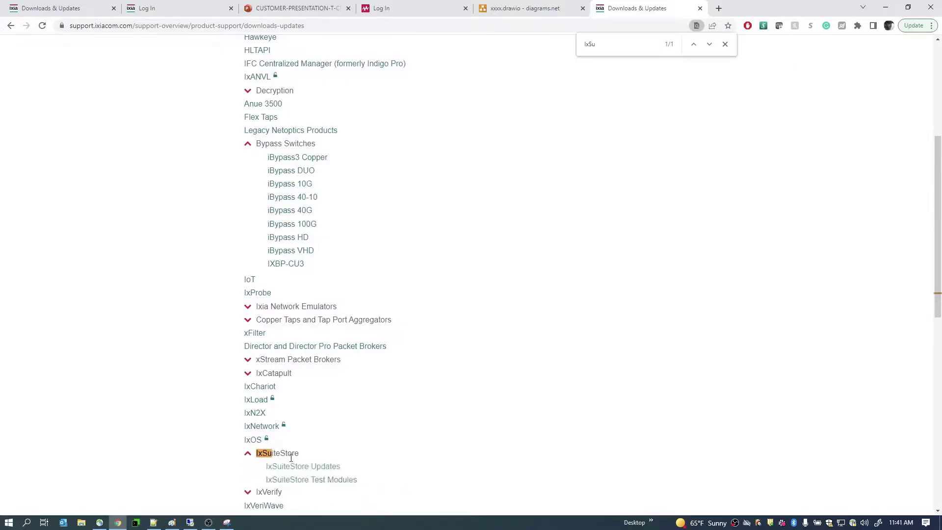
{"action": "scroll", "coordinate": [309, 422], "scroll_direction": "down", "scroll_amount": 1}
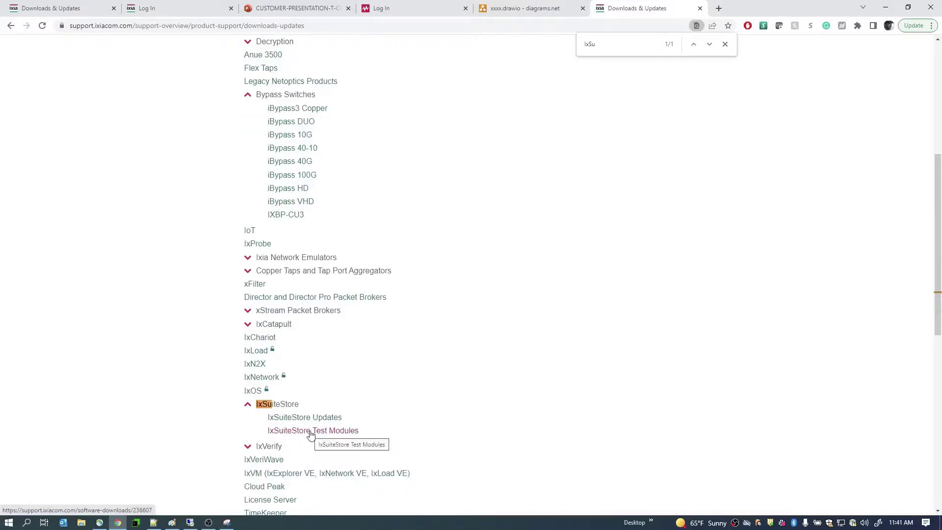
{"action": "left_click", "coordinate": [310, 432]}
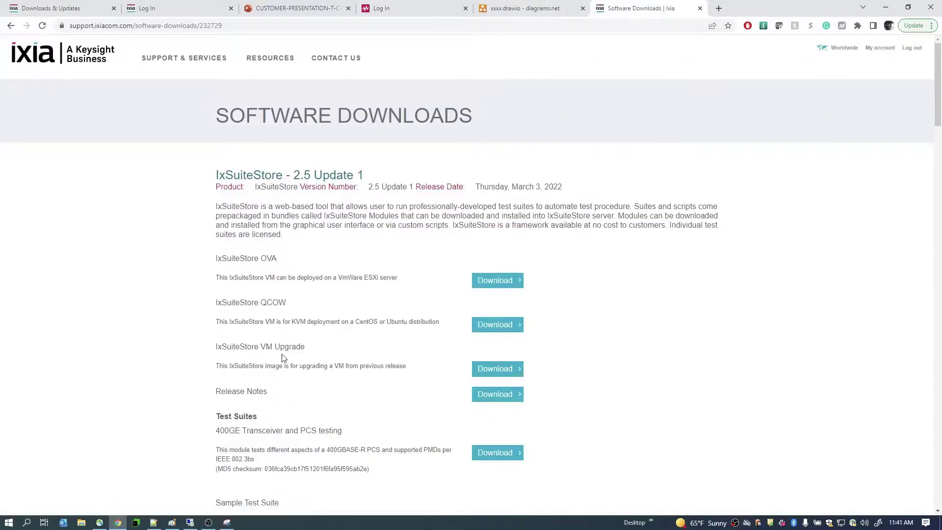
{"action": "scroll", "coordinate": [282, 347], "scroll_direction": "down", "scroll_amount": 1}
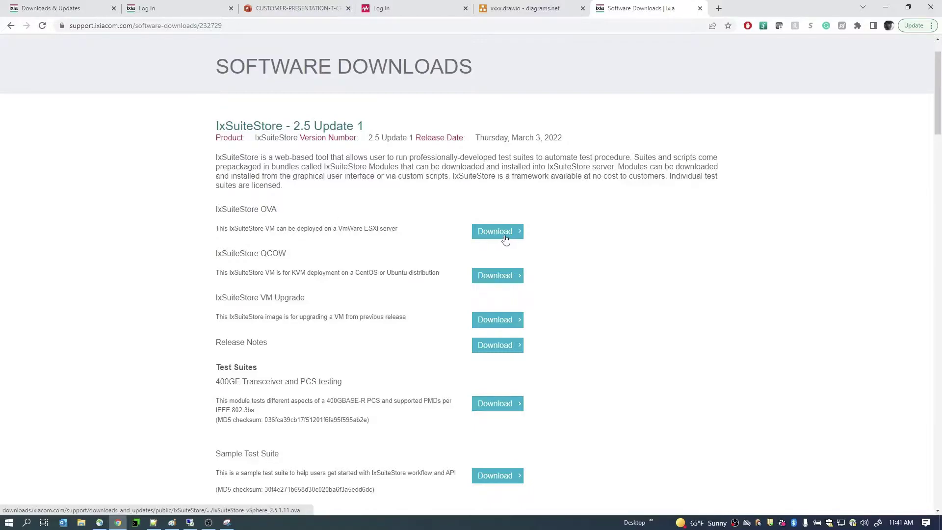
- Open the IxSuiteStore Test Modules 5.0 page and download IONVSE_1.0.0.31 (1).ssm
{"action": "left_click", "coordinate": [11, 26]}
{"action": "left_click", "coordinate": [260, 350]}
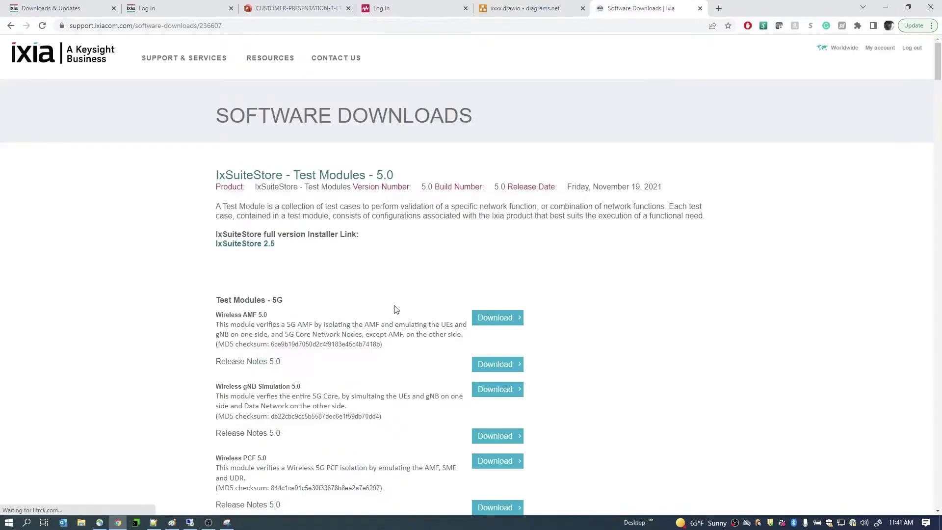
{"action": "key", "text": "End"}
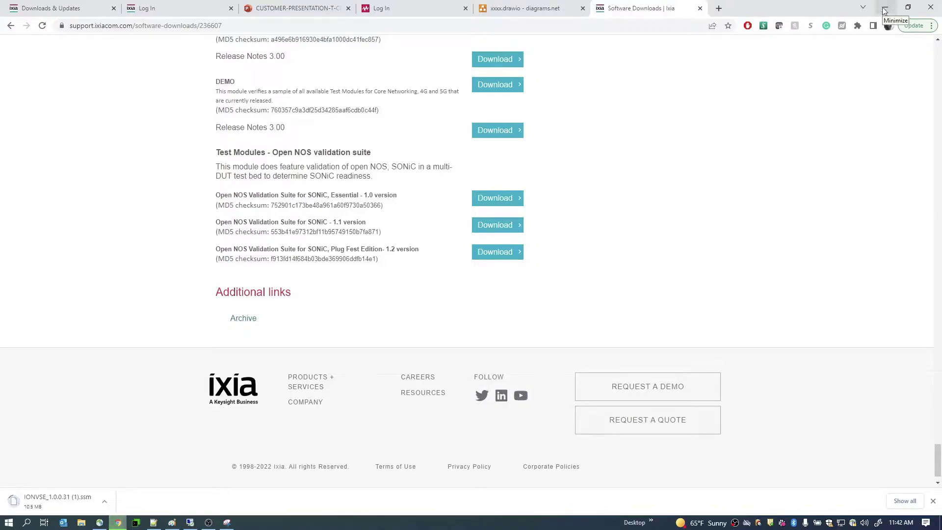
{"action": "left_click", "coordinate": [885, 10]}
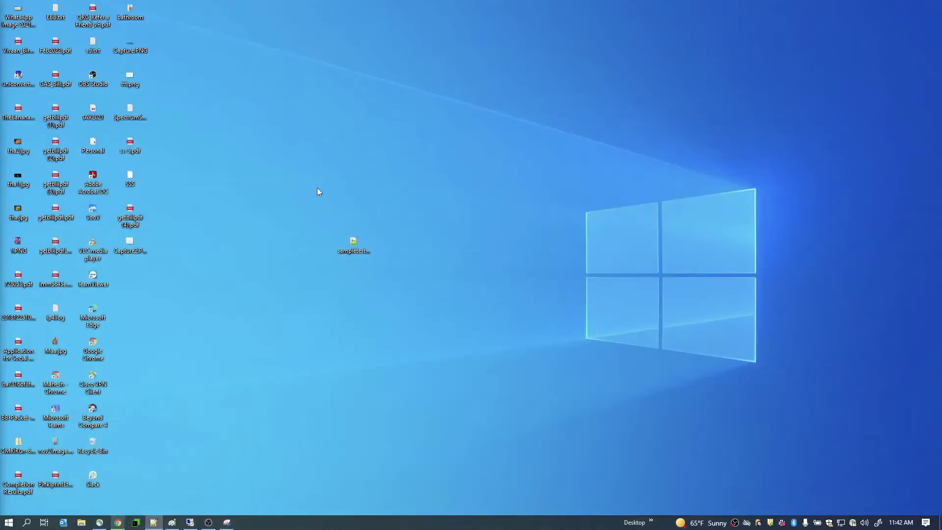
{"action": "left_click", "coordinate": [117, 522]}
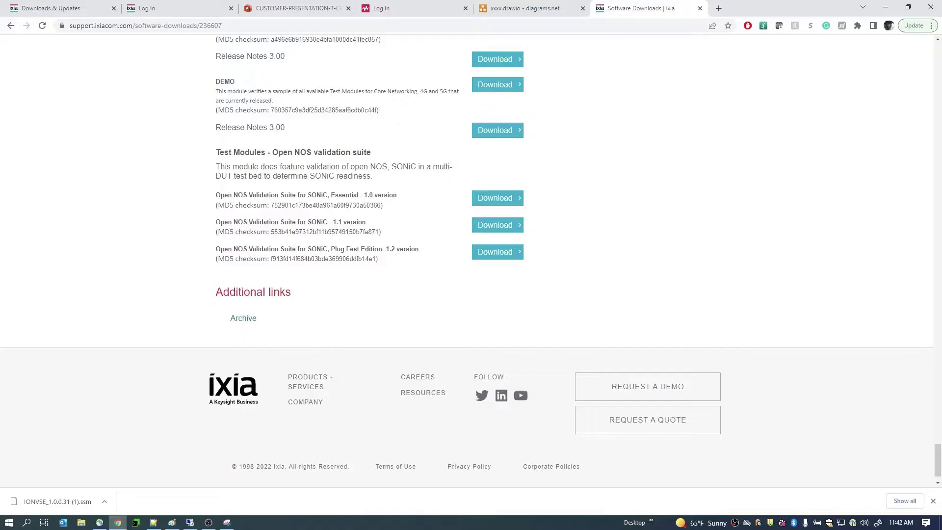
{"action": "key", "text": "alt+Tab"}
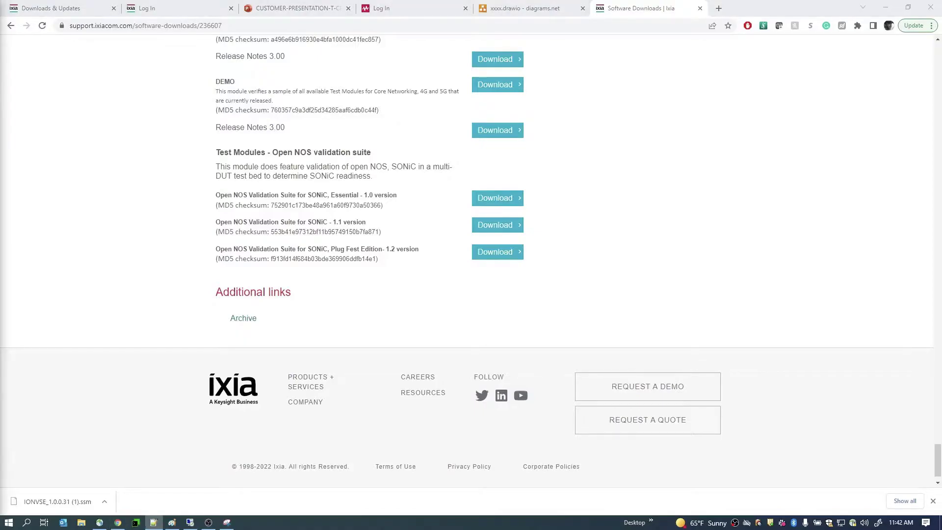
- Sign in to IxSuiteStore on its login tab with the account username and password
{"action": "left_click", "coordinate": [154, 8]}
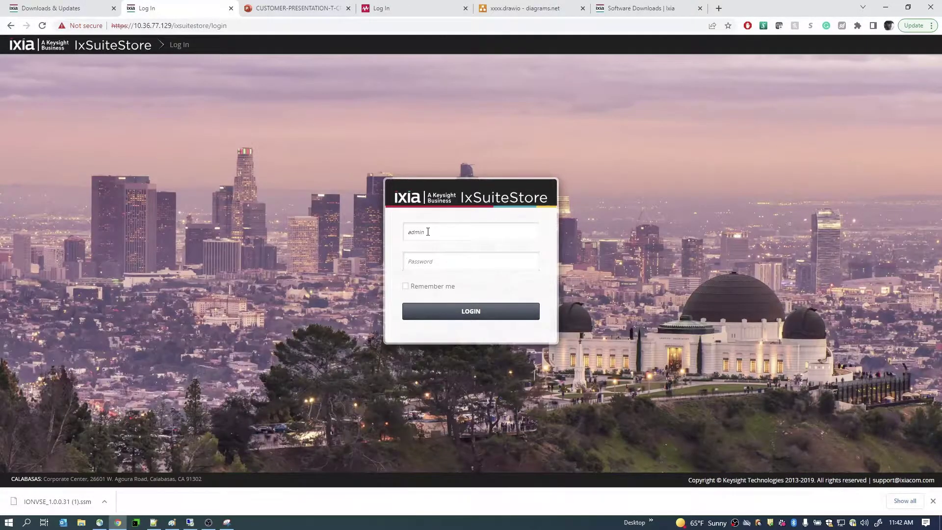
{"action": "type", "text": "admin"}
{"action": "key", "text": "Return"}
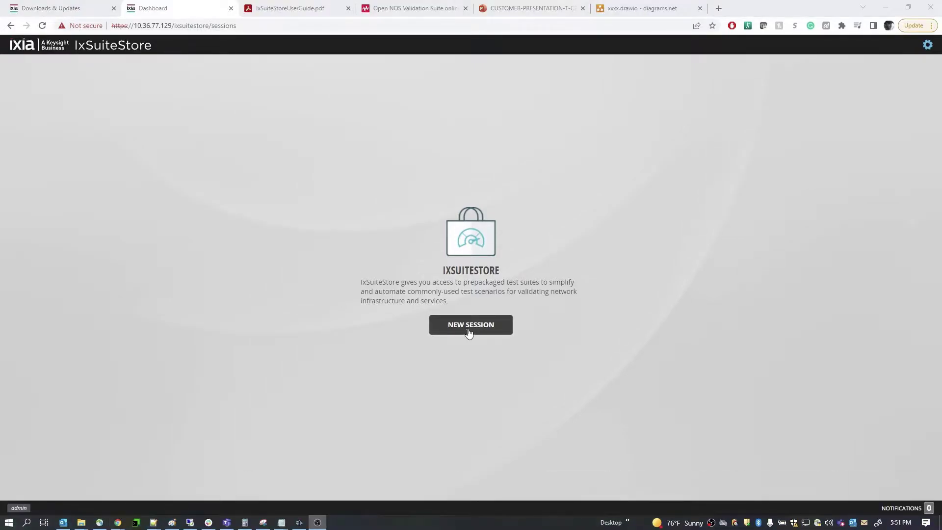
- Start a new session, install IONVS_1.3.0.32.ssm, and remove the 10.36.77.130 license server
{"action": "left_click", "coordinate": [470, 332]}
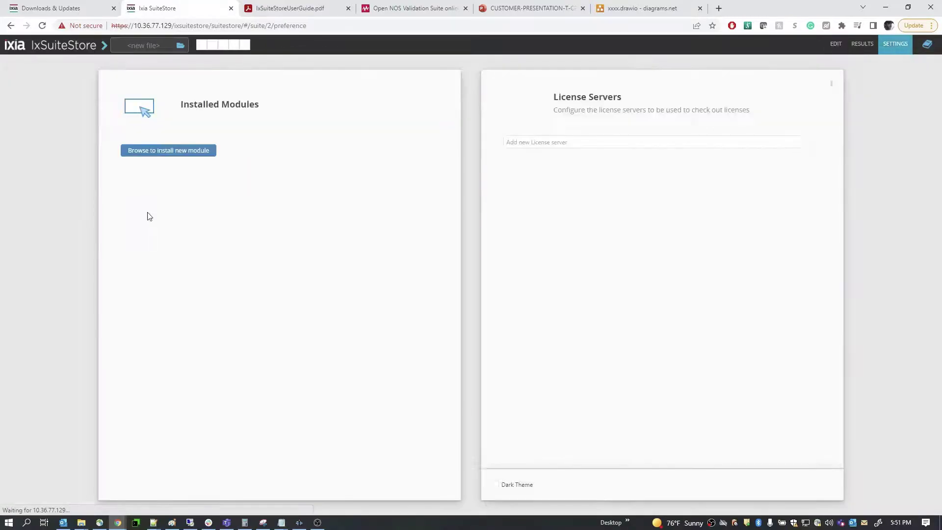
{"action": "left_click", "coordinate": [166, 155]}
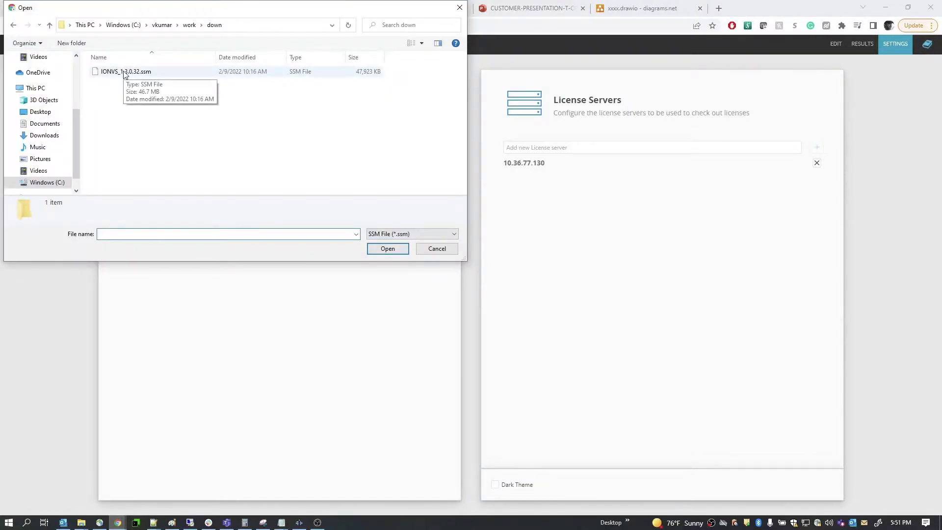
{"action": "double_click", "coordinate": [125, 72]}
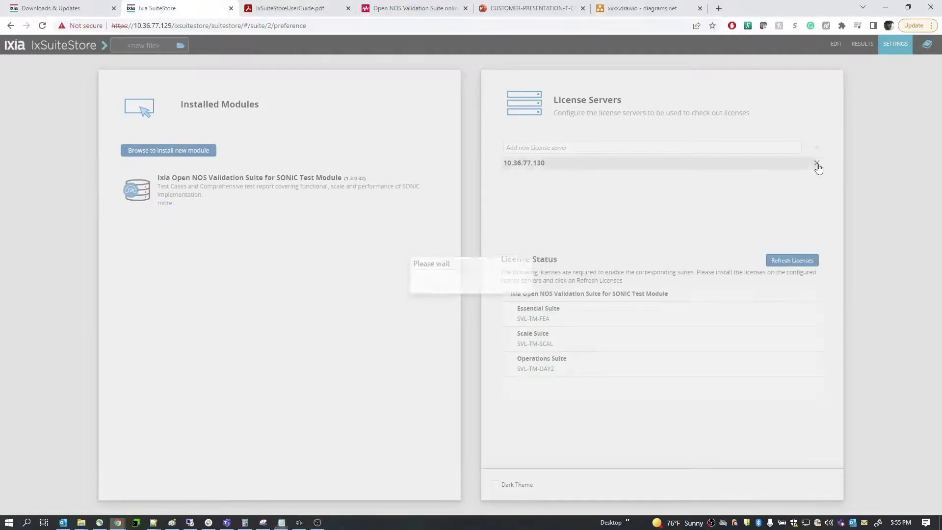
{"action": "left_click", "coordinate": [818, 164]}
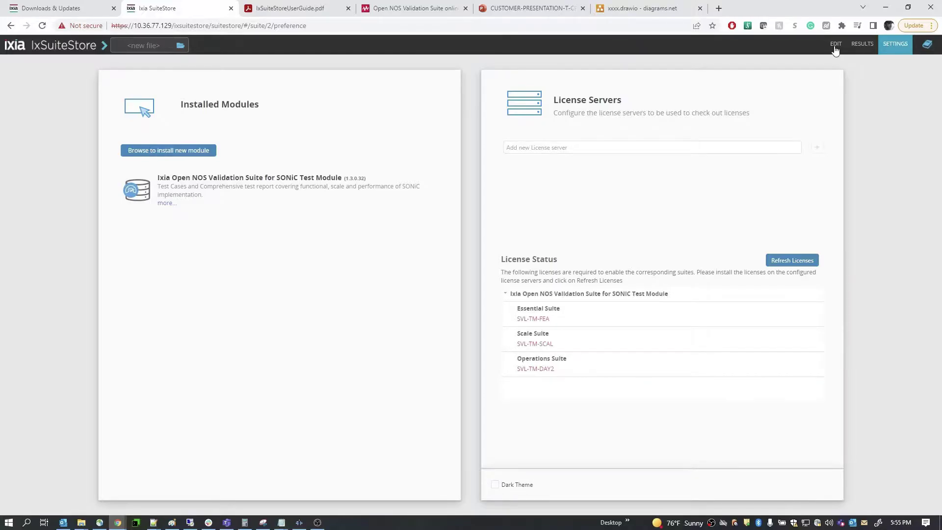
- Add license server 10.36.77.130 back into the session settings
{"action": "left_click", "coordinate": [835, 44]}
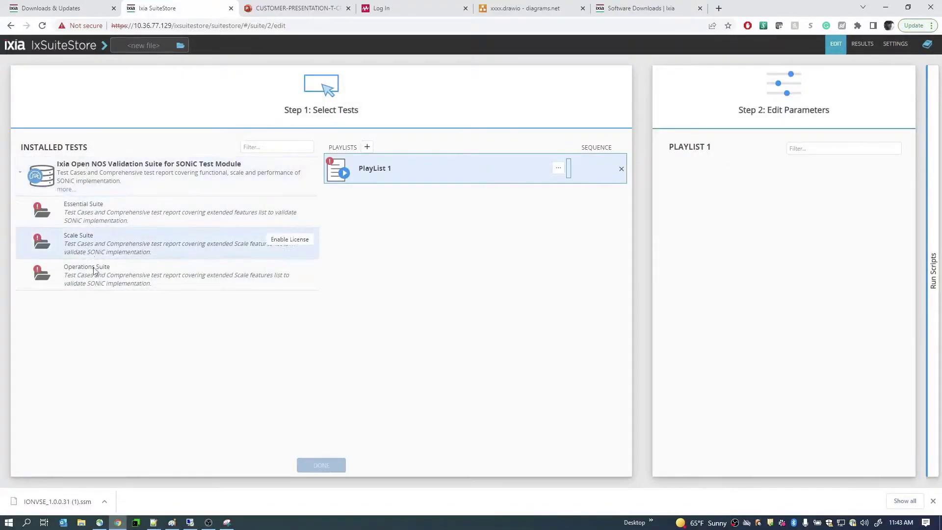
{"action": "left_click", "coordinate": [891, 46]}
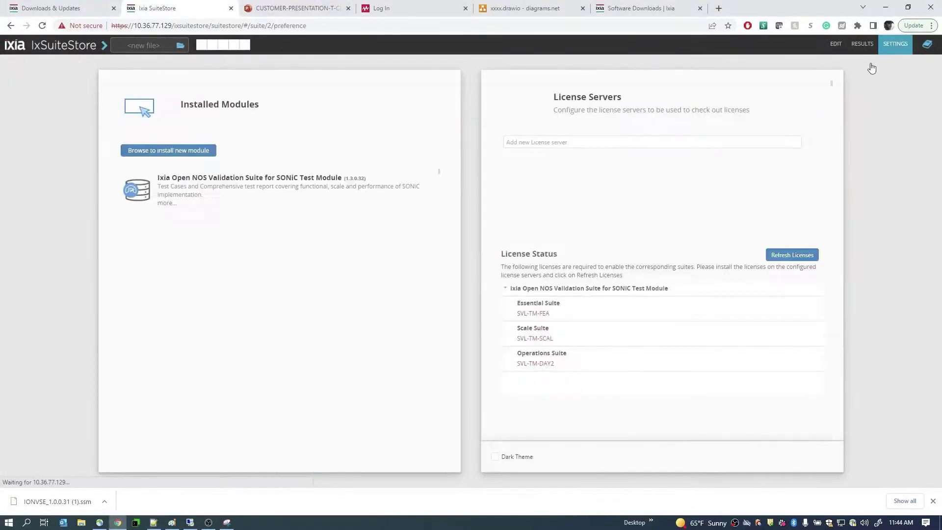
{"action": "left_click", "coordinate": [549, 146]}
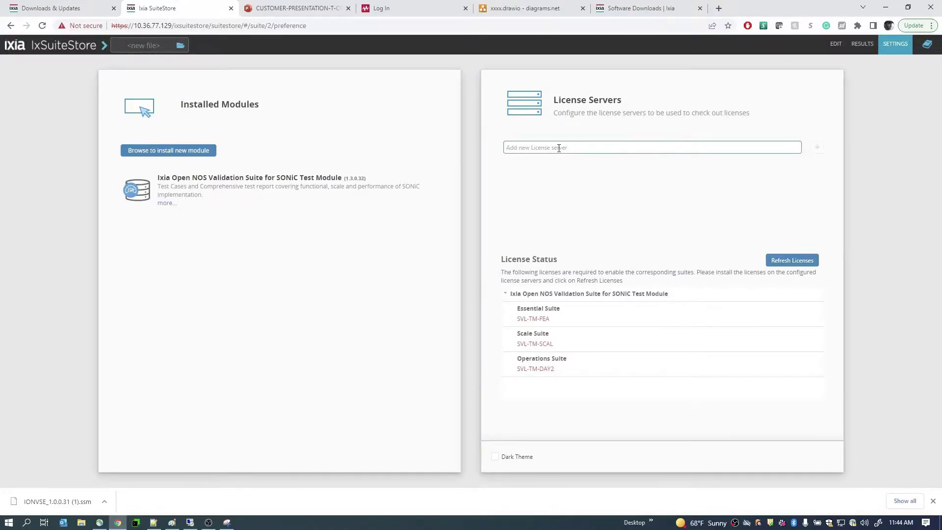
{"action": "key", "text": "ctrl+v"}
{"action": "left_click", "coordinate": [817, 148]}
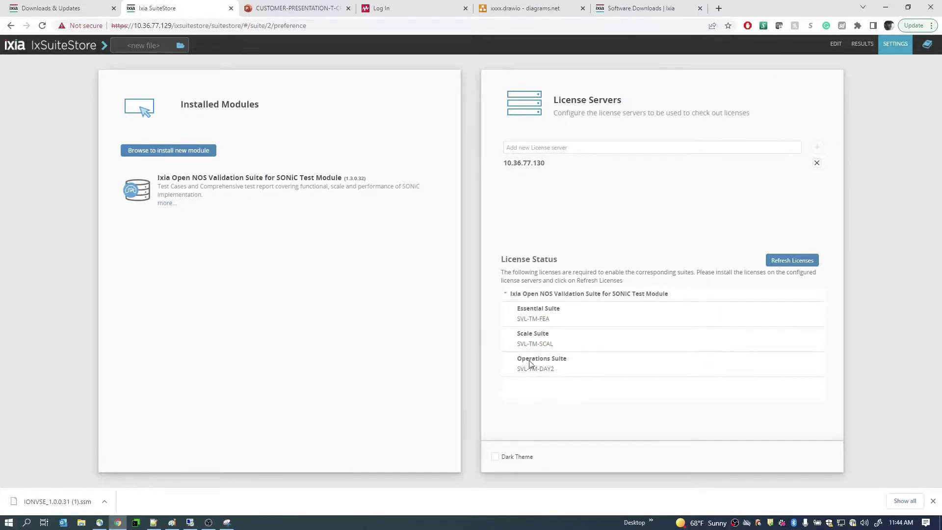
- Expand the Essential and Scale suites in Installed Tests, then show the SONiC customer presentation
{"action": "left_click", "coordinate": [836, 47]}
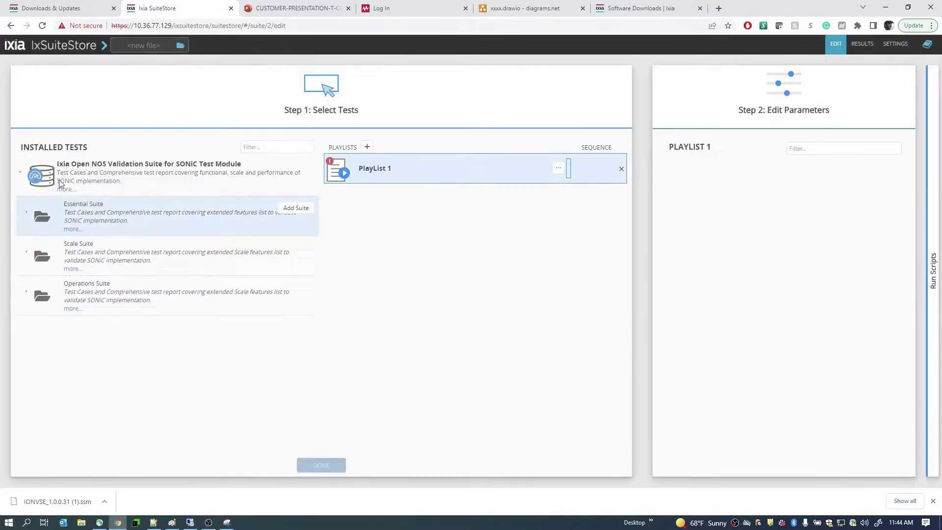
{"action": "left_click", "coordinate": [27, 215]}
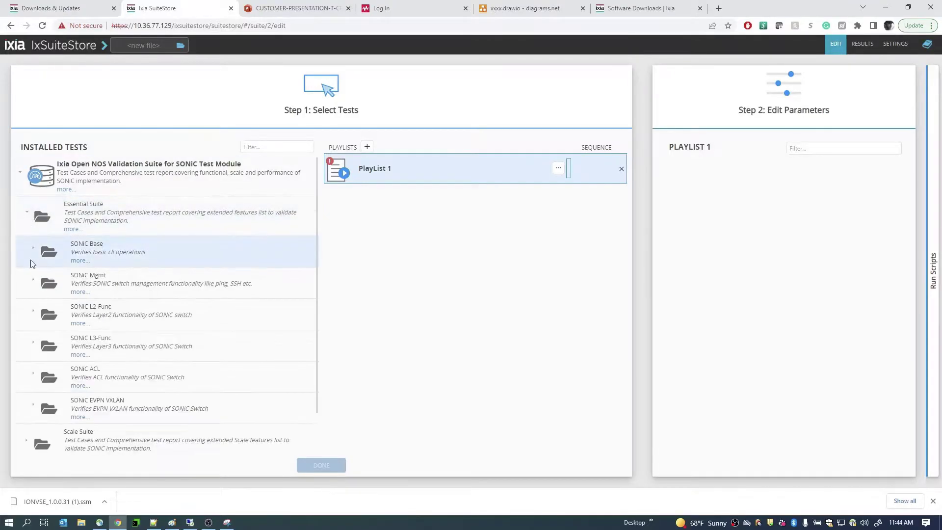
{"action": "scroll", "coordinate": [29, 397], "scroll_direction": "down", "scroll_amount": 1}
{"action": "left_click", "coordinate": [27, 395]}
{"action": "scroll", "coordinate": [30, 398], "scroll_direction": "up", "scroll_amount": 1}
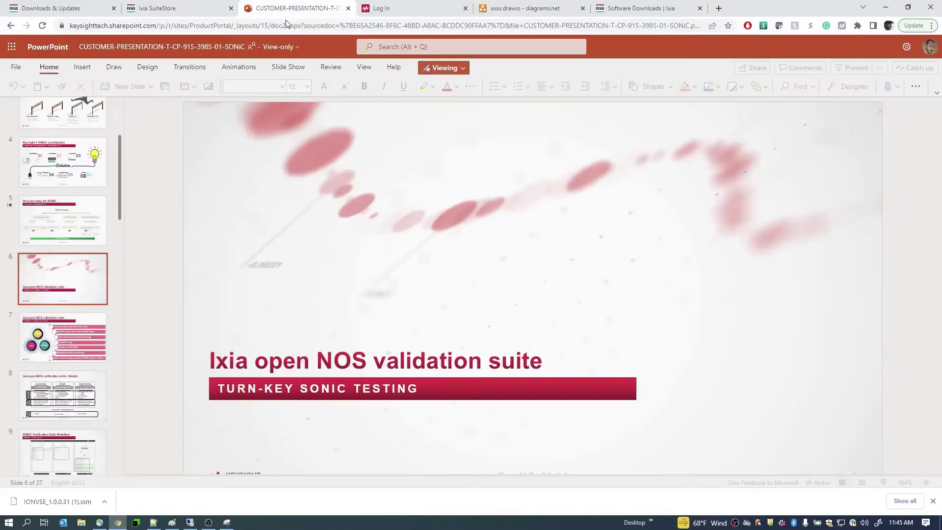
{"action": "left_click", "coordinate": [292, 8]}
- Present slide 7 on the Essential, Scale and Operations suites, then return to IxSuiteStore
{"action": "left_click", "coordinate": [63, 338]}
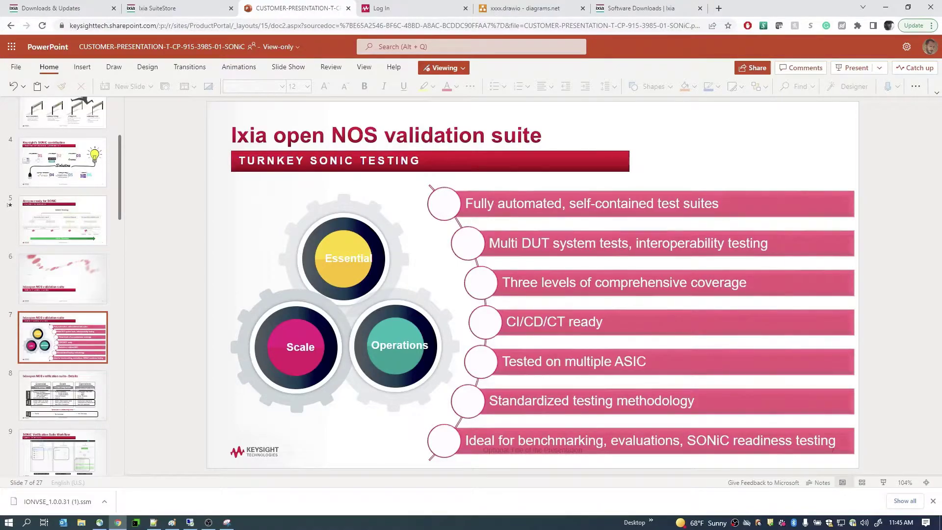
{"action": "key", "text": "alt+Tab"}
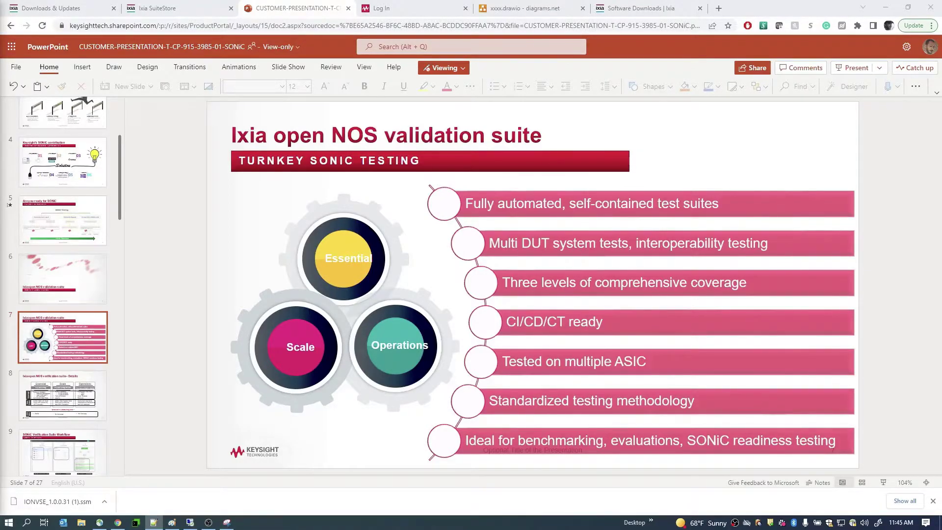
{"action": "left_click", "coordinate": [155, 9]}
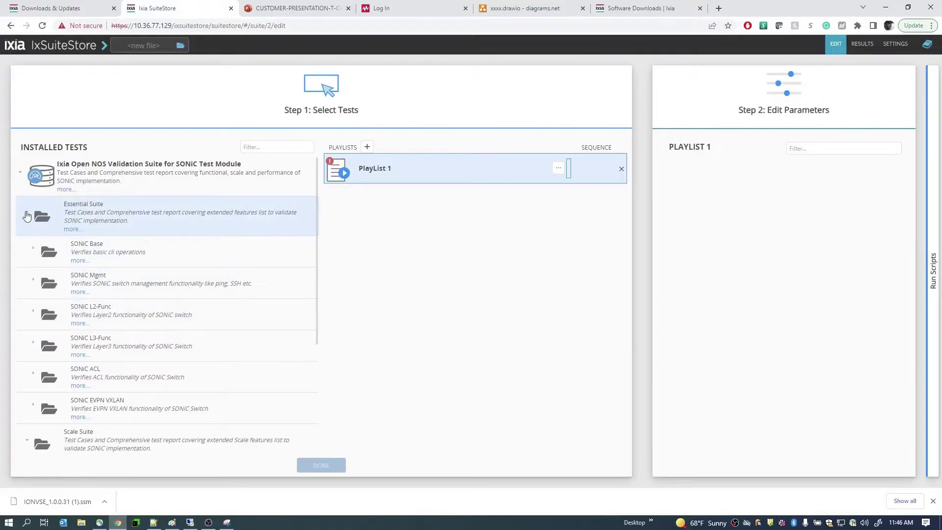
- Bring up the Open NOS Validation Suite for SONiC user guide, Release 1.2, at its Welcome page
{"action": "key", "text": "alt+Tab"}
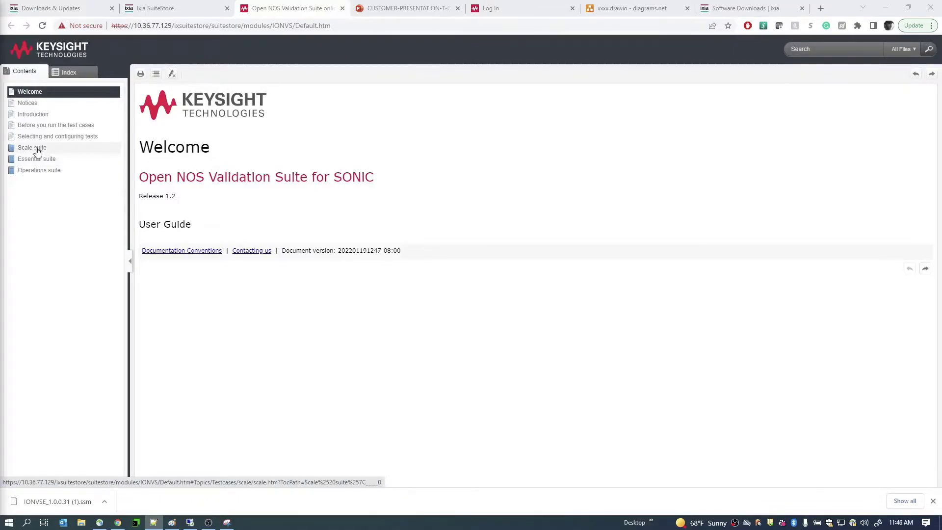
- Browse the Scale and Essential suite topics, then open the Operations suite page
{"action": "left_click", "coordinate": [36, 148]}
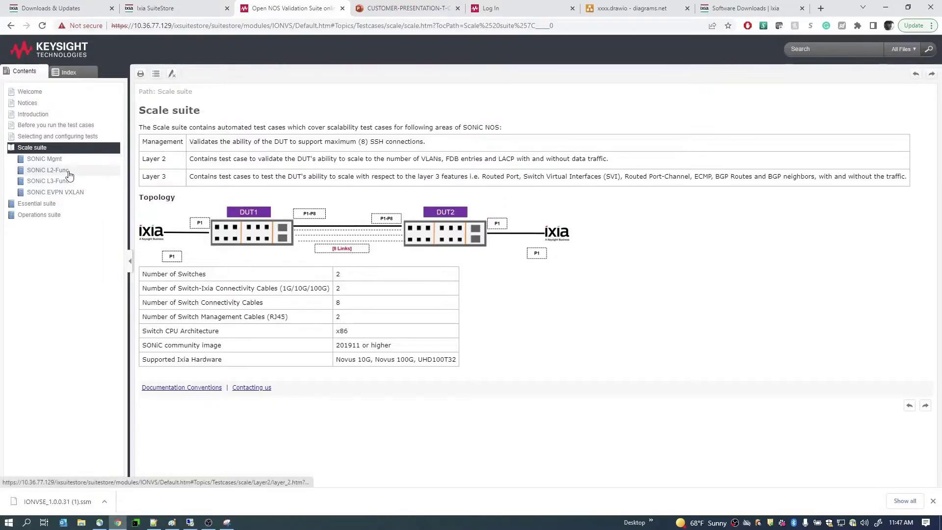
{"action": "left_click", "coordinate": [42, 205]}
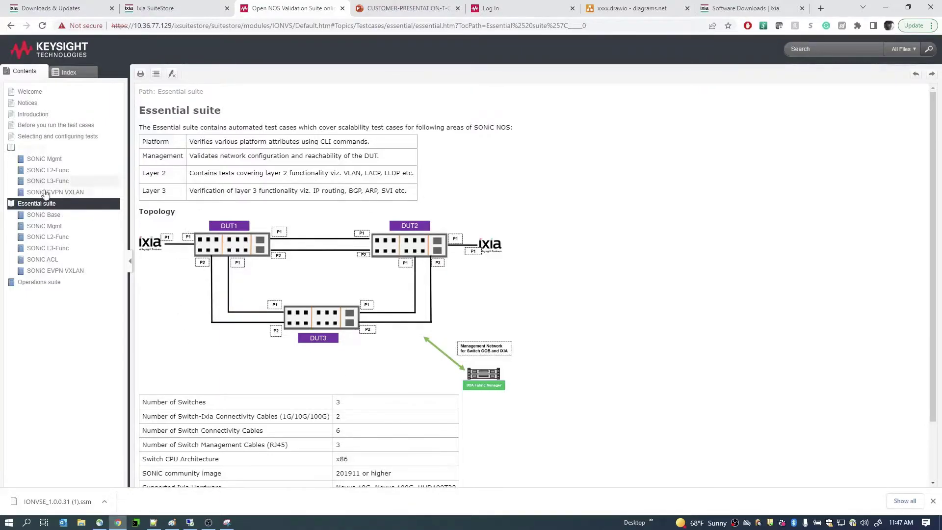
{"action": "left_click", "coordinate": [32, 148]}
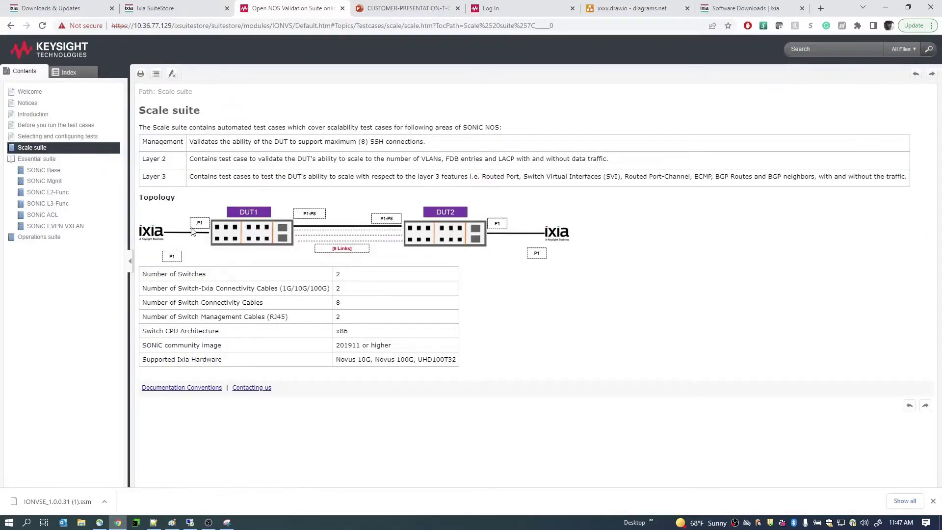
{"action": "left_click", "coordinate": [40, 237]}
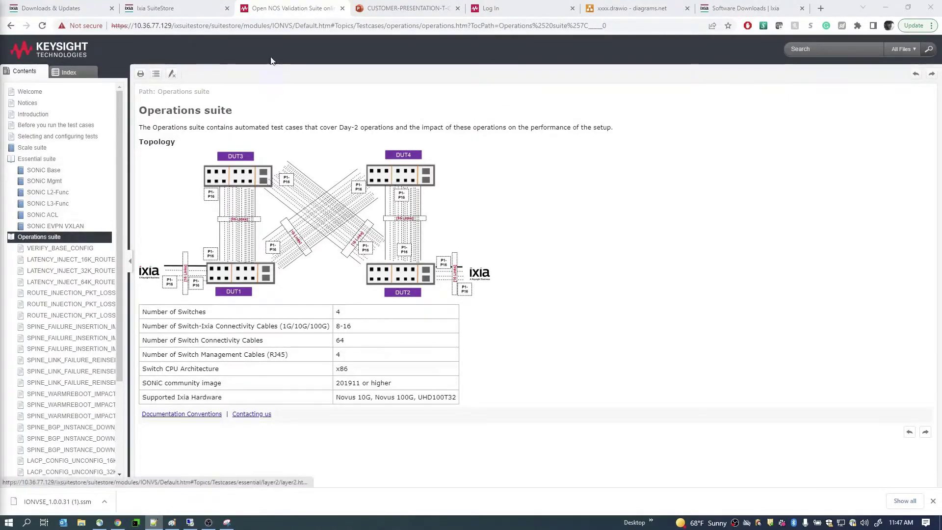
- Reload IxSuiteStore's Select Tests page with the Essential, Scale and Operations suites collapsed
{"action": "left_click", "coordinate": [147, 8]}
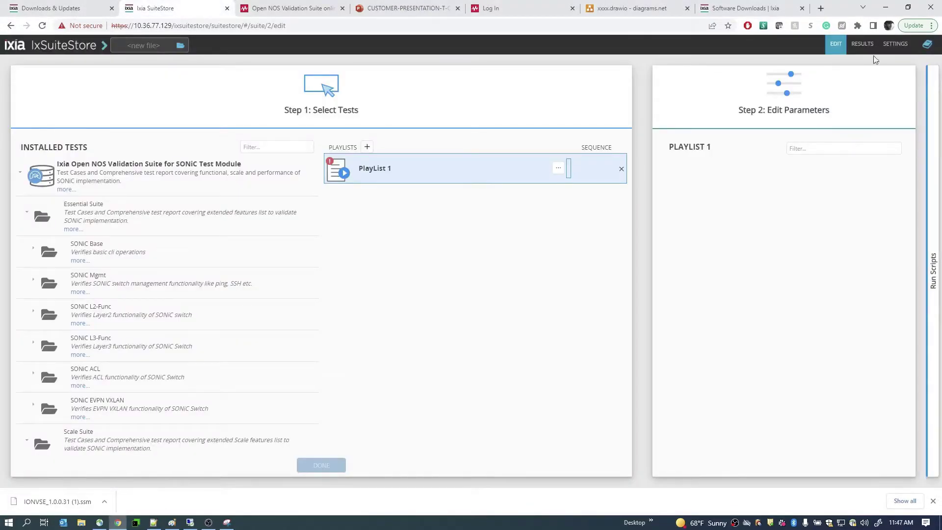
{"action": "left_click", "coordinate": [839, 46]}
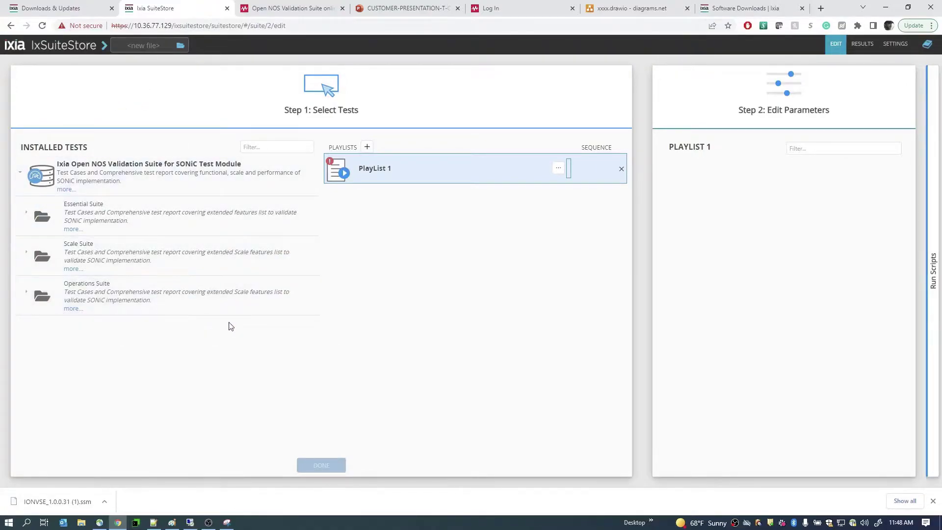
{"action": "mouse_move", "coordinate": [139, 237]}
{"action": "key", "text": "alt+Tab"}
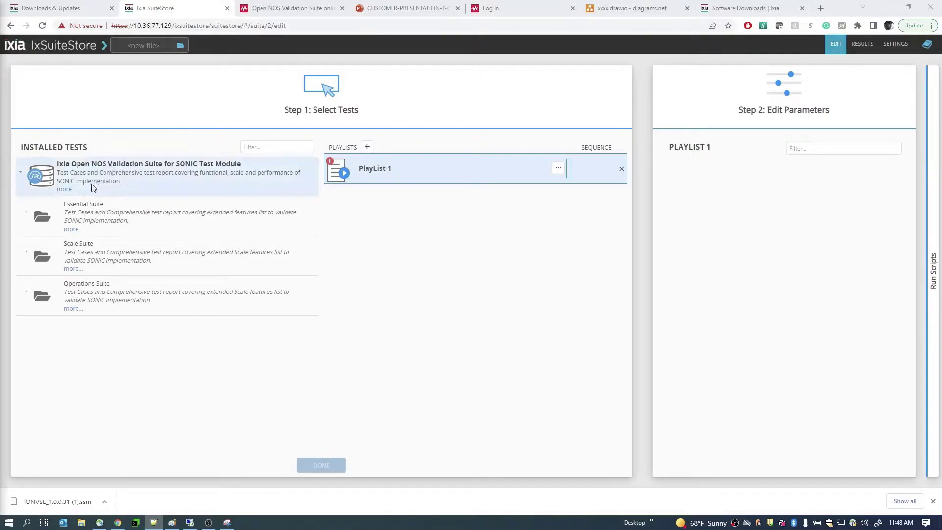
- Open the module's full help at 'Before you run the test cases', then the Operations suite page
{"action": "left_click", "coordinate": [66, 189]}
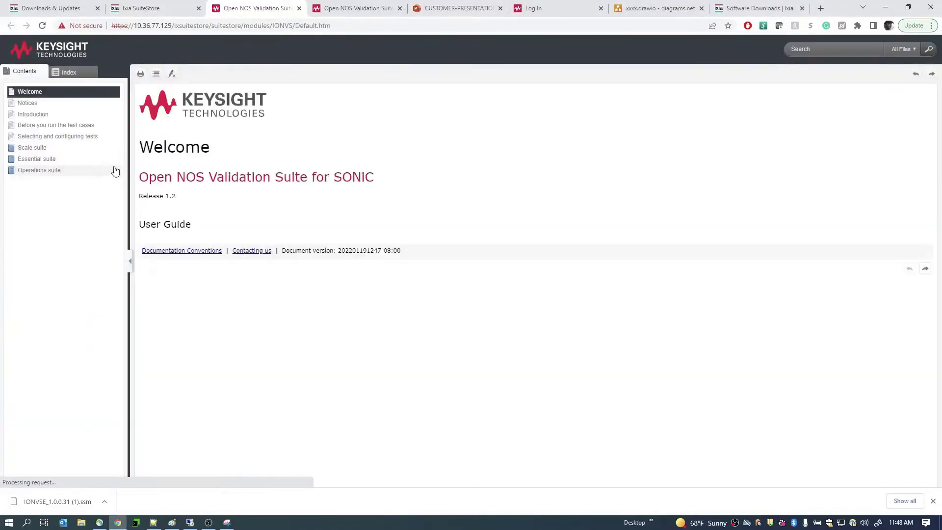
{"action": "left_click", "coordinate": [77, 127]}
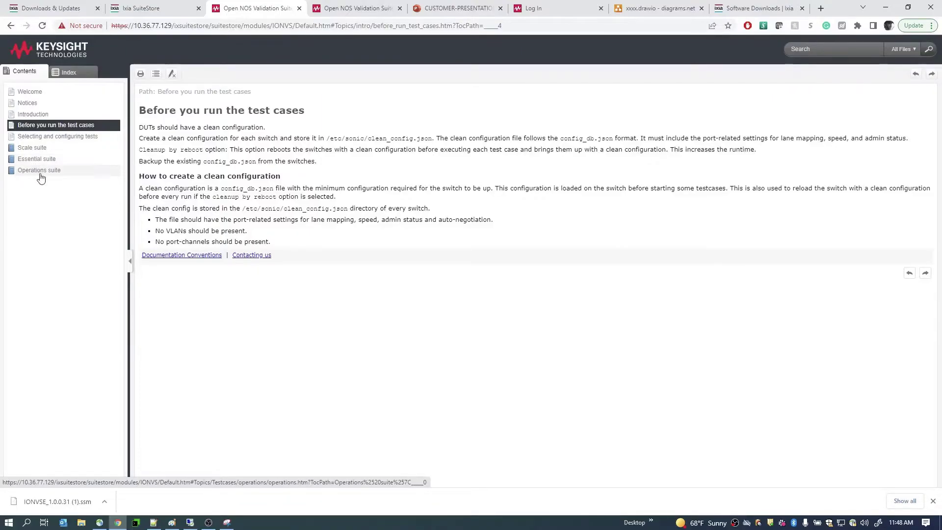
{"action": "left_click", "coordinate": [40, 172]}
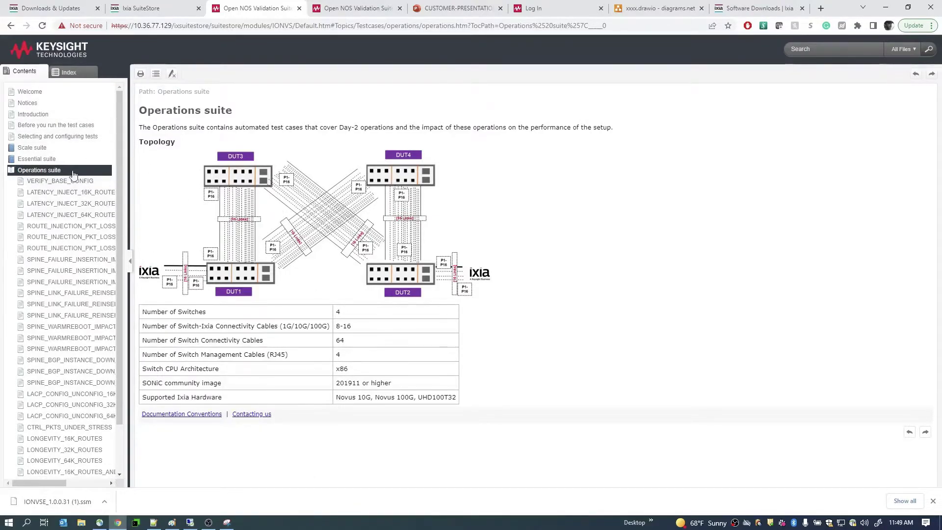
- Open testbed_sample.yaml from the Testbed Yaml Sample link and select its DUT1/DUT2 definitions
{"action": "left_click", "coordinate": [40, 126]}
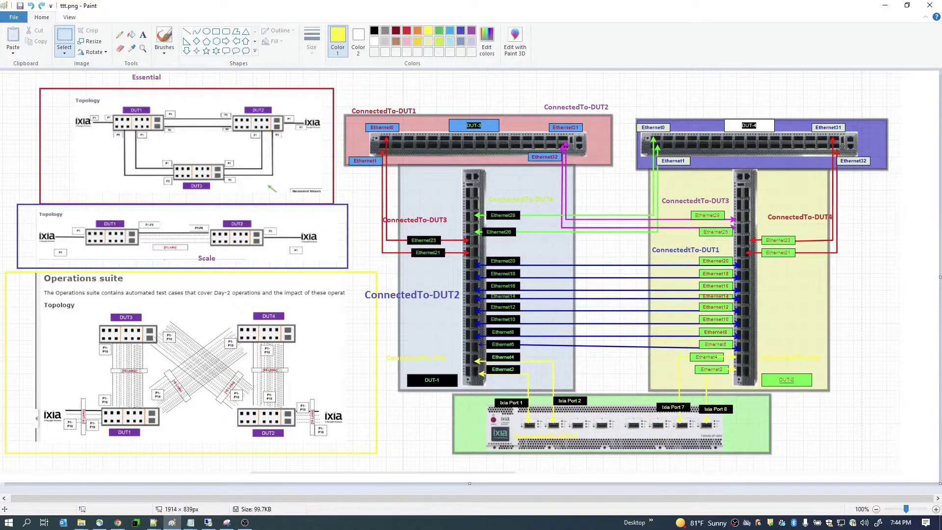
{"action": "mouse_move", "coordinate": [202, 522]}
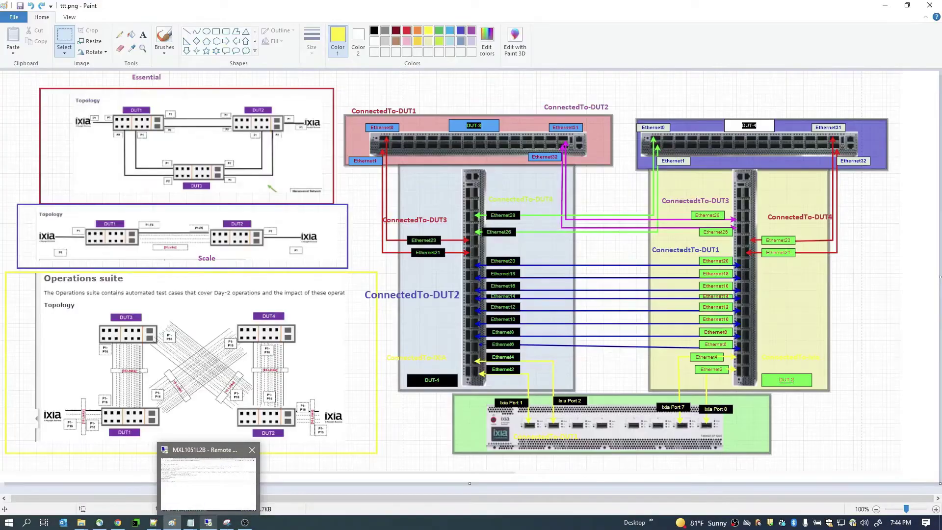
{"action": "left_click", "coordinate": [206, 521]}
{"action": "left_click", "coordinate": [49, 221]}
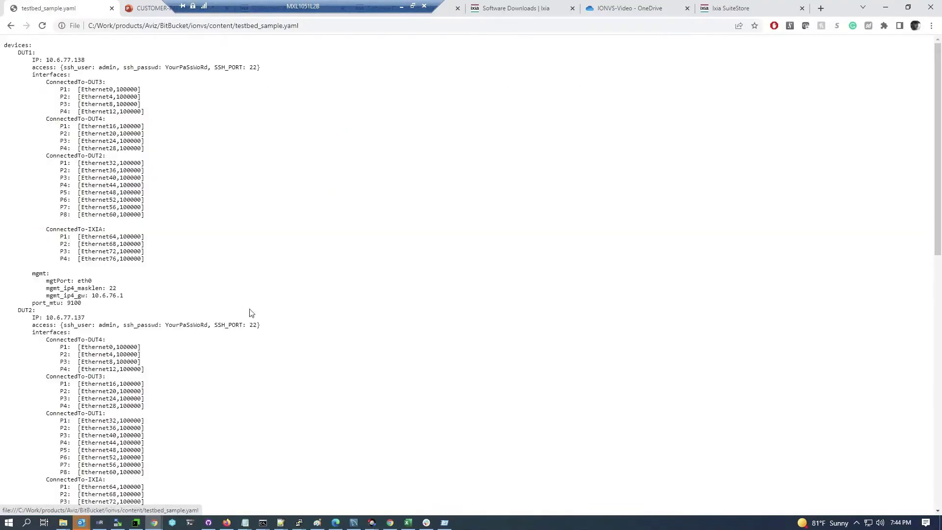
{"action": "left_click_drag", "start_coordinate": [15, 44], "coordinate": [271, 488]}
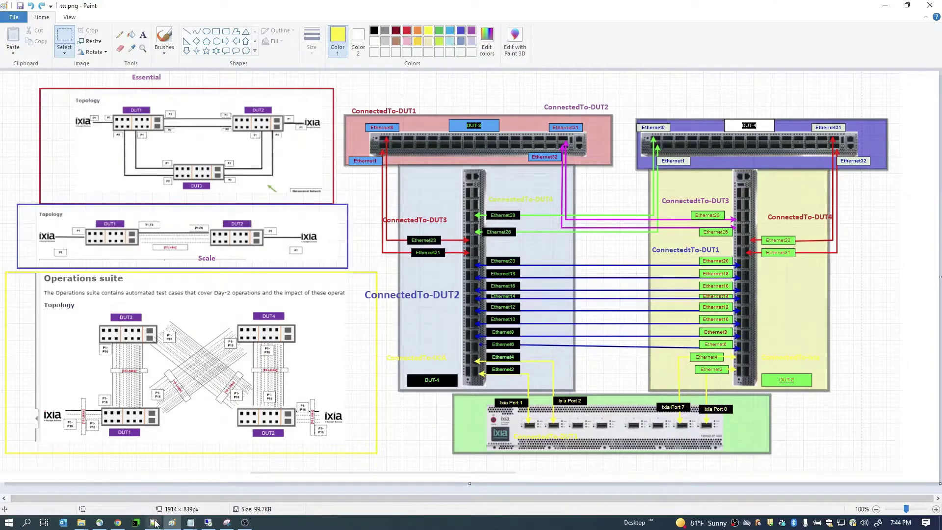
- Put testbed_sample_demo.yaml in Notepad++ on the left and snap Paint's ttt.png diagram right
{"action": "mouse_move", "coordinate": [157, 515]}
{"action": "left_click", "coordinate": [178, 481]}
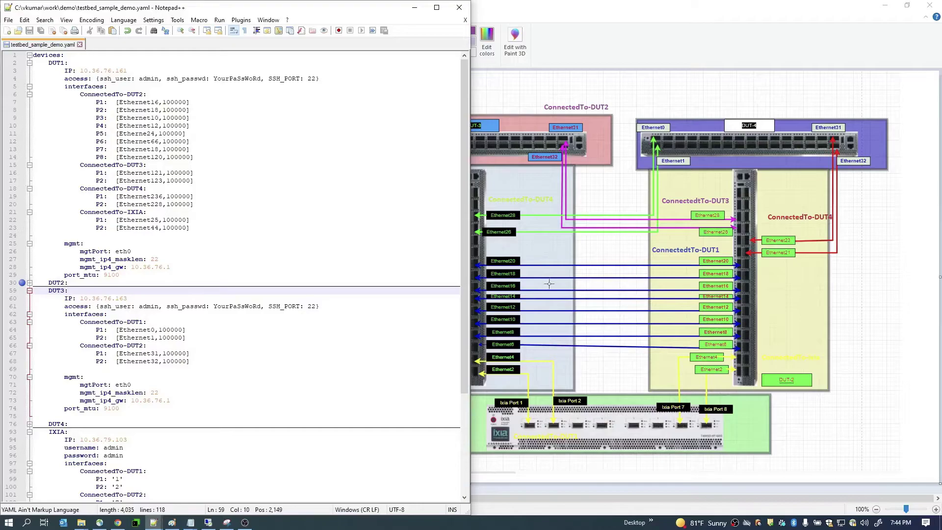
{"action": "left_click", "coordinate": [597, 81]}
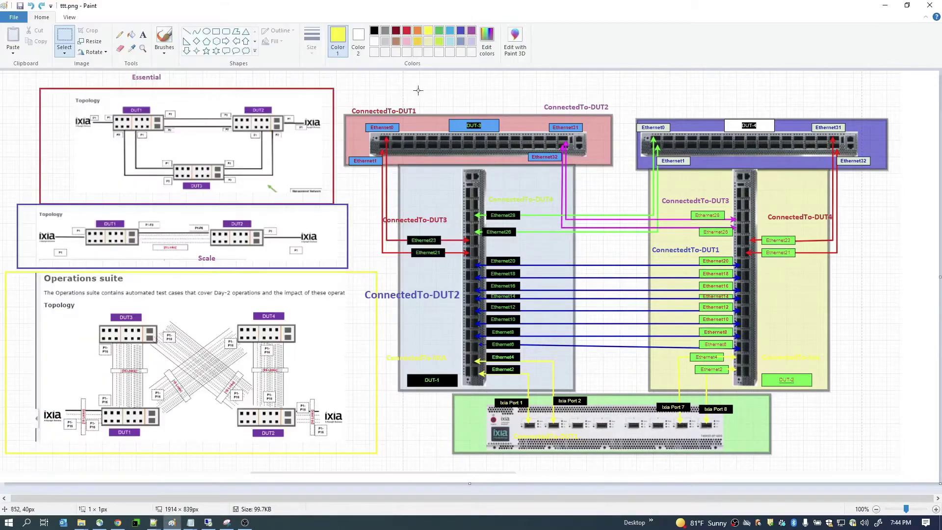
{"action": "mouse_move", "coordinate": [337, 75]}
{"action": "left_mouse_down"}
{"action": "mouse_move", "coordinate": [539, 295]}
{"action": "mouse_move", "coordinate": [875, 497]}
{"action": "mouse_move", "coordinate": [889, 483]}
{"action": "left_mouse_up"}
{"action": "key", "text": "super+Right"}
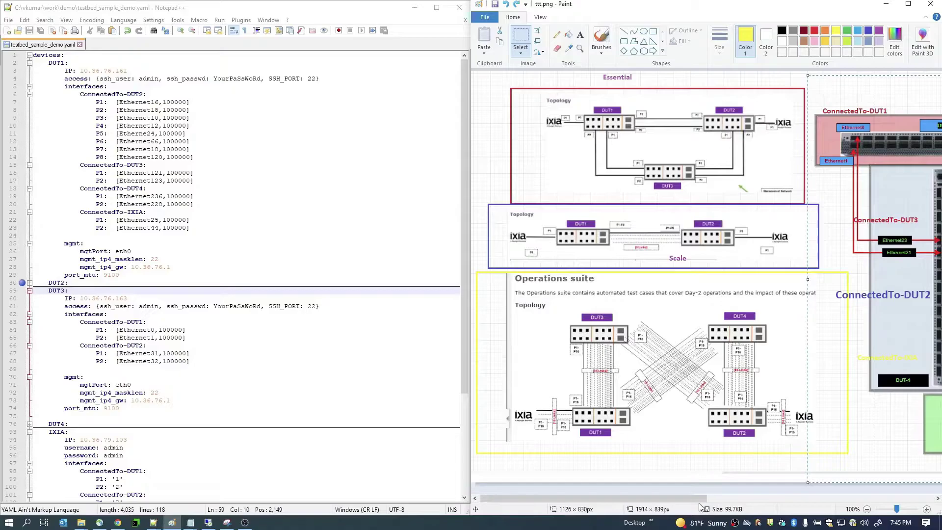
- Scroll Paint to the DUT wiring diagram and inspect DUT1's entries in testbed_sample_demo.yaml
{"action": "left_click_drag", "start_coordinate": [700, 498], "coordinate": [869, 498]}
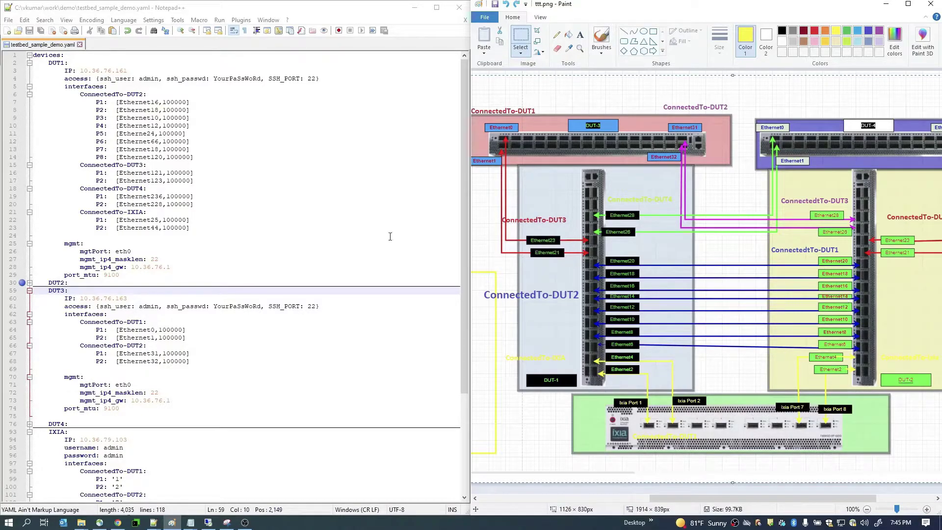
{"action": "left_click", "coordinate": [76, 99]}
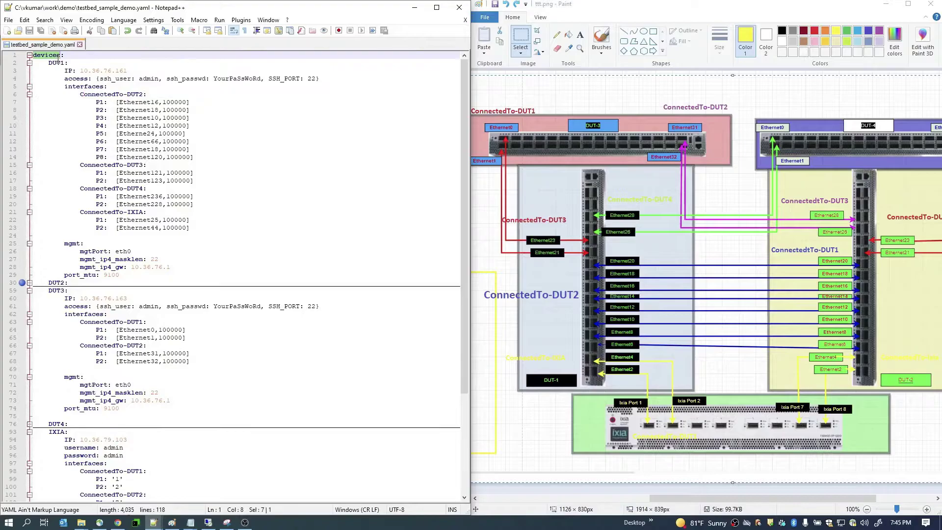
{"action": "double_click", "coordinate": [57, 62]}
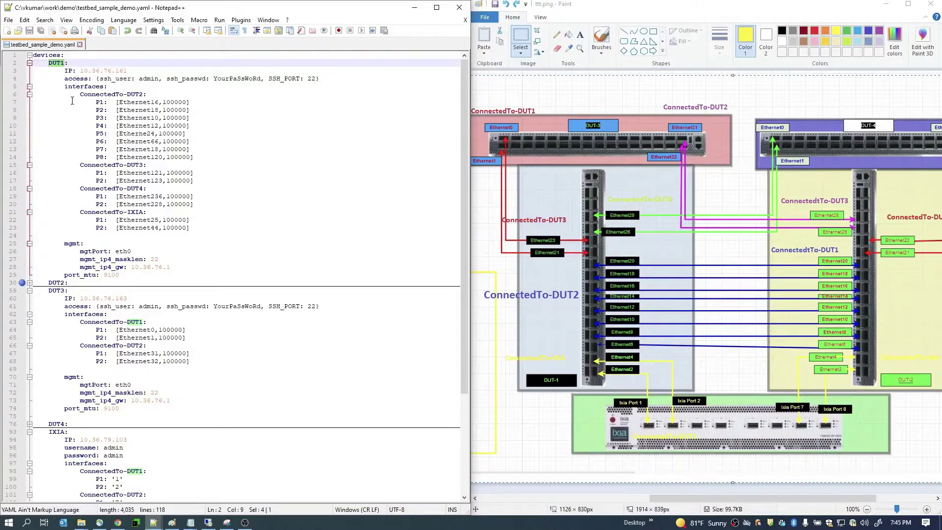
{"action": "left_click", "coordinate": [61, 70]}
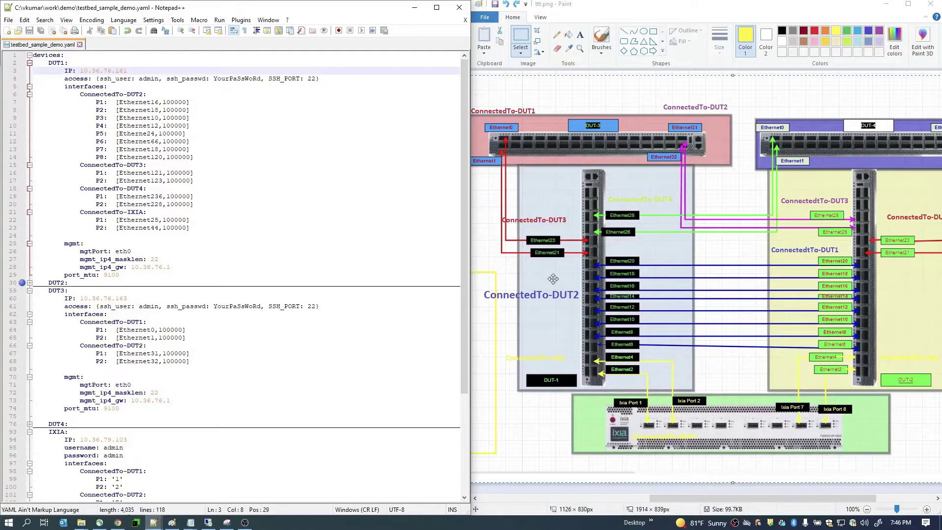
- Correct DUT1's eight ConnectedTo-DUT2 ports to read Ethernet6 through Ethernet20
{"action": "left_click", "coordinate": [157, 102]}
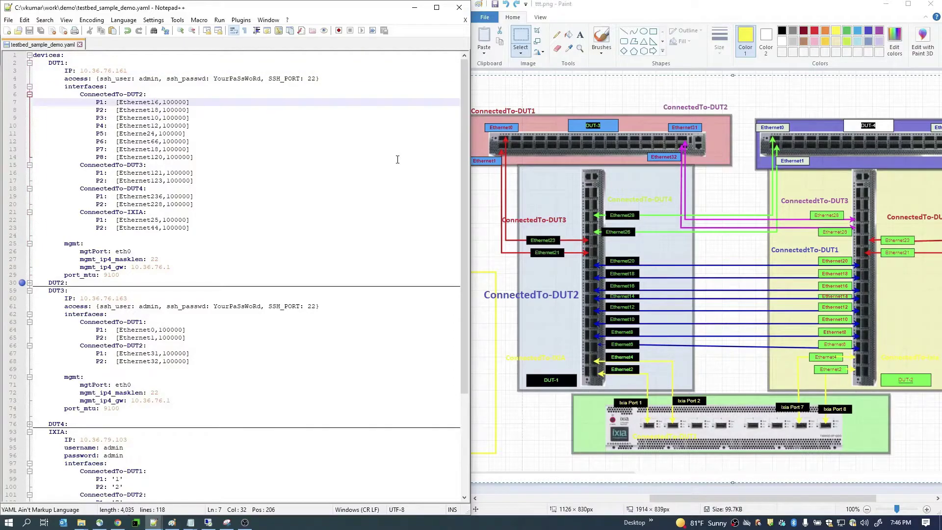
{"action": "key", "text": "BackSpace"}
{"action": "key", "text": "Down"}
{"action": "key", "text": "Delete"}
{"action": "key", "text": "Down"}
{"action": "key", "text": "Delete"}
{"action": "key", "text": "Down"}
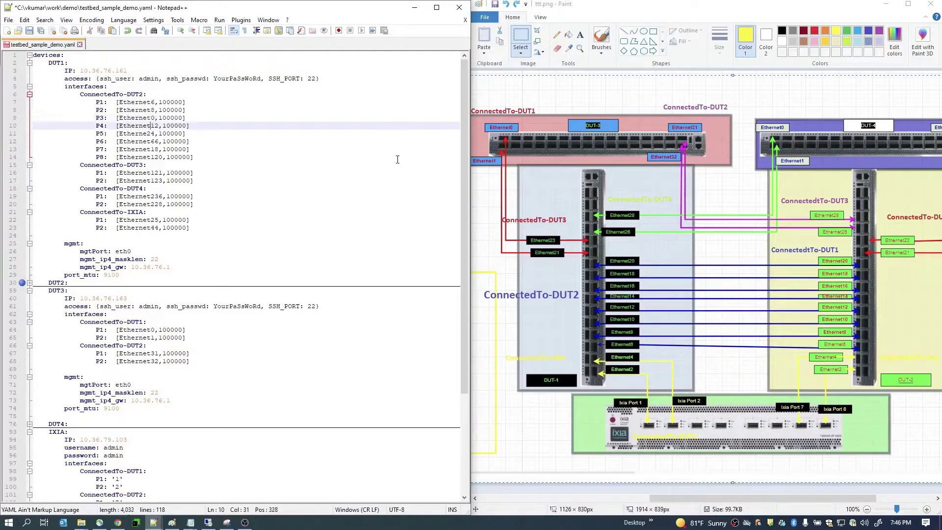
{"action": "key", "text": "Down"}
{"action": "key", "text": "ctrl+z"}
{"action": "key", "text": "ctrl+z"}
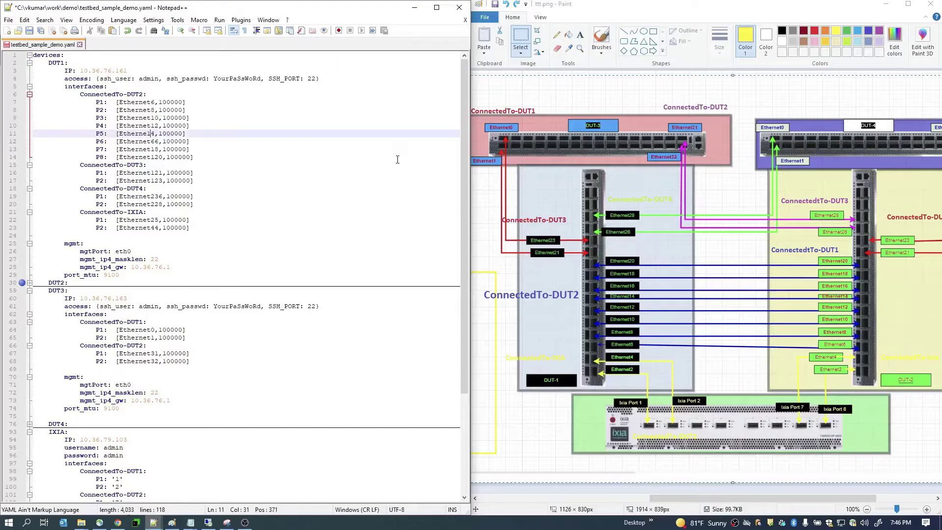
{"action": "key", "text": "Down"}
{"action": "key", "text": "Delete"}
{"action": "type", "text": "1"}
{"action": "key", "text": "Escape"}
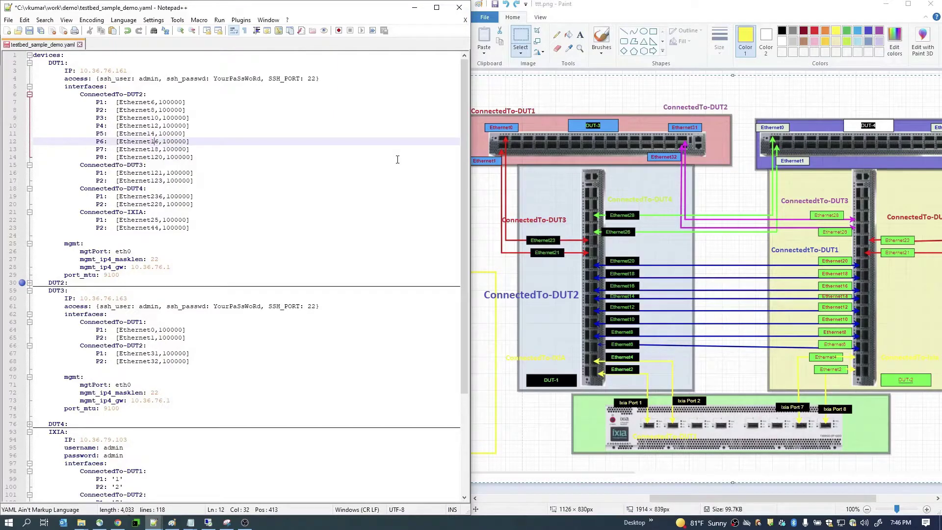
{"action": "key", "text": "Down"}
{"action": "key", "text": "Down"}
{"action": "key", "text": "BackSpace"}
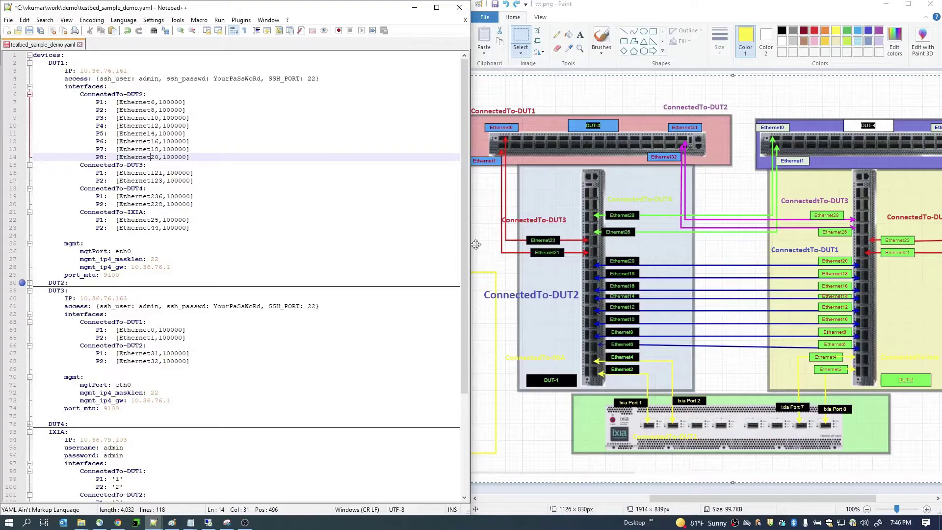
- Fix DUT1's other ports: Ethernet21/23 to DUT3, Ethernet26/28 to DUT4, Ethernet2/4 to IXIA
{"action": "key", "text": "Down"}
{"action": "key", "text": "Down"}
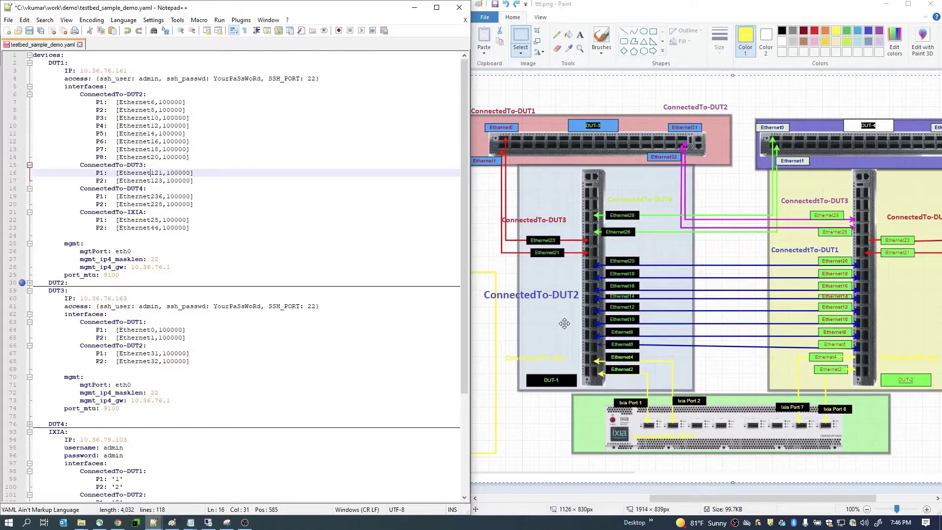
{"action": "key", "text": "Delete"}
{"action": "key", "text": "Down"}
{"action": "key", "text": "Delete"}
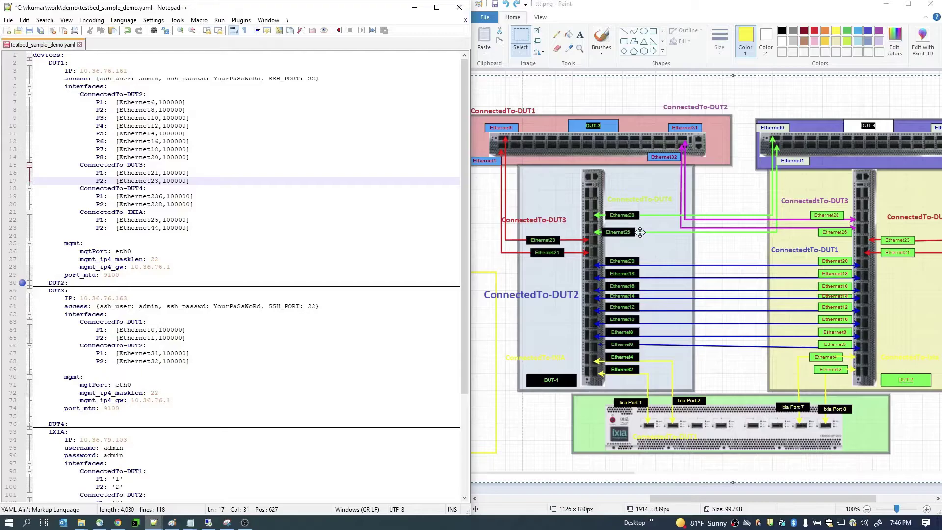
{"action": "left_click", "coordinate": [153, 197]}
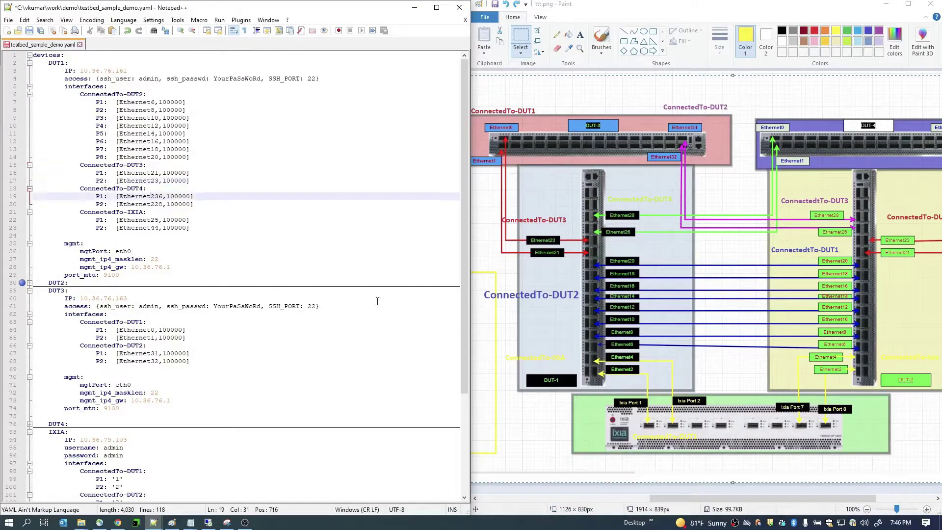
{"action": "key", "text": "Delete"}
{"action": "key", "text": "Down"}
{"action": "key", "text": "Delete"}
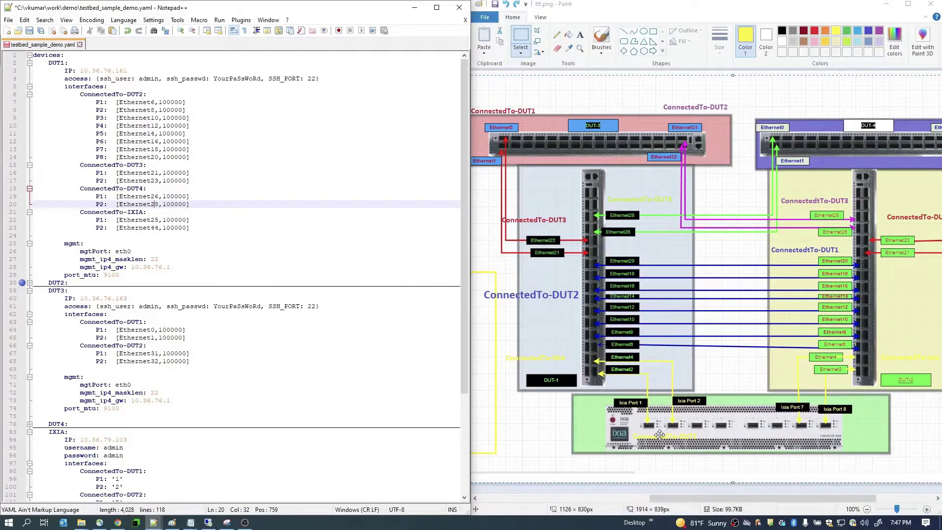
{"action": "left_click", "coordinate": [156, 220]}
{"action": "key", "text": "Delete"}
{"action": "key", "text": "Down"}
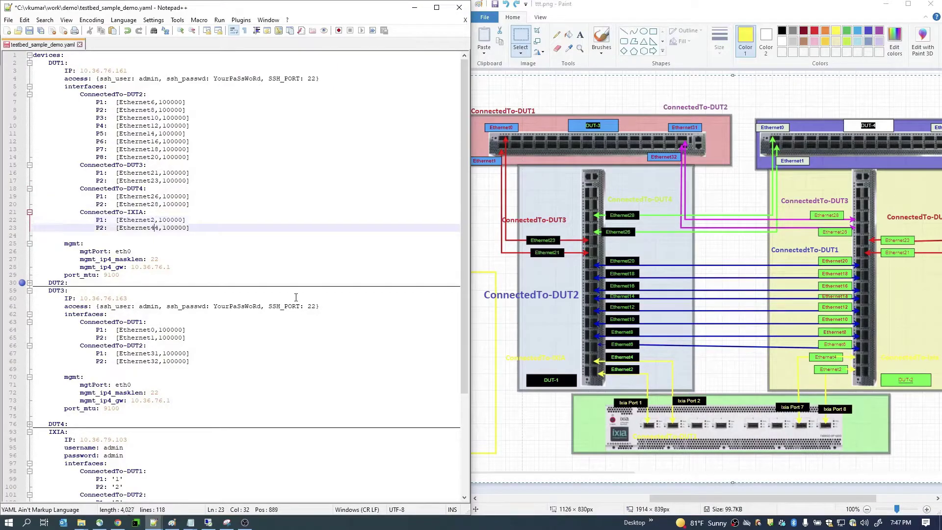
{"action": "left_click", "coordinate": [127, 212]}
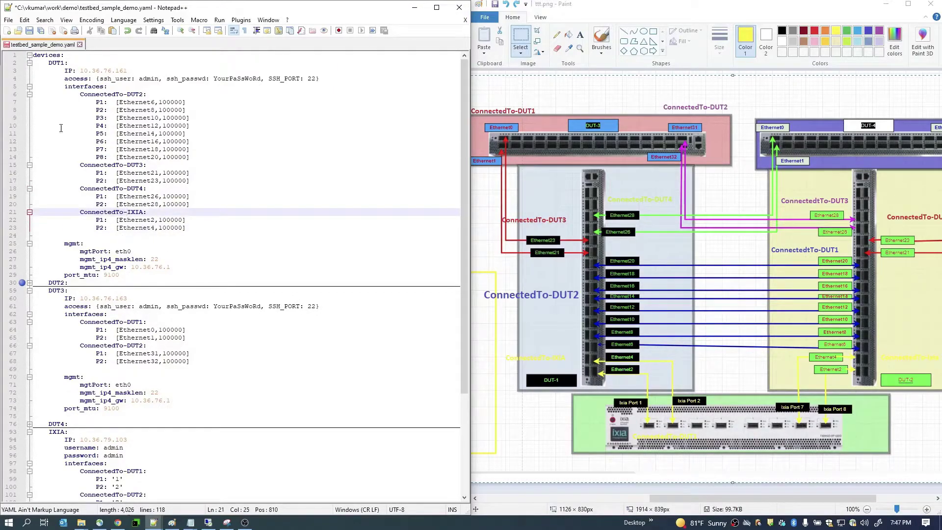
- Fold away the DUT1 and DUT2 blocks, expand DUT4, and bring up its Paint diagram
{"action": "left_click", "coordinate": [29, 63]}
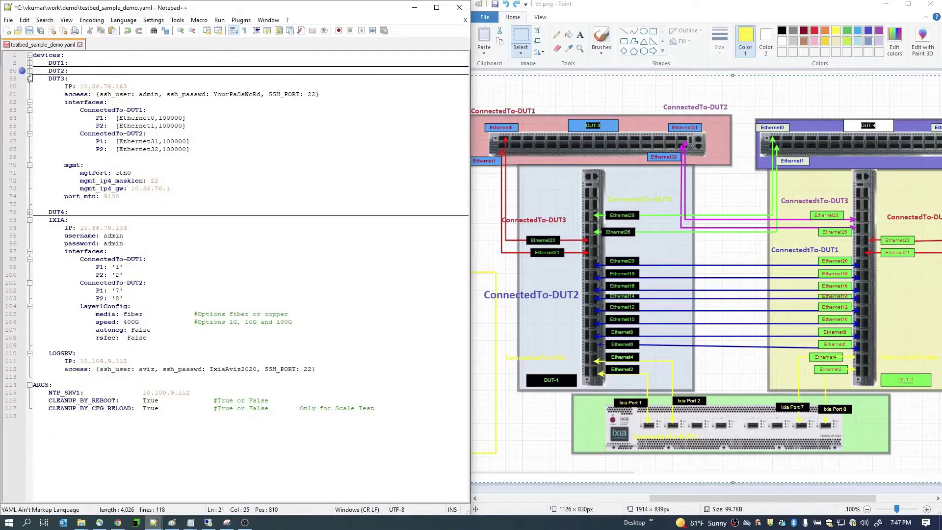
{"action": "left_click", "coordinate": [30, 71]}
{"action": "left_click", "coordinate": [131, 108]}
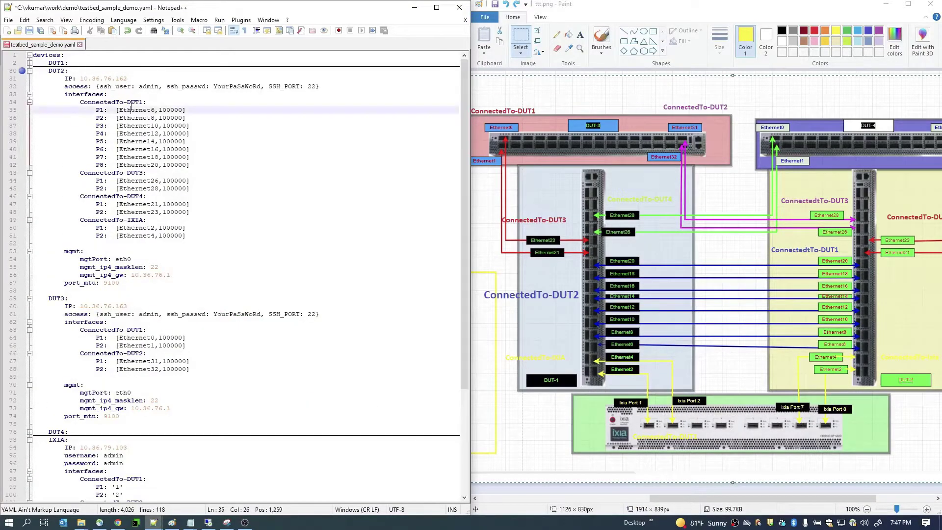
{"action": "left_click", "coordinate": [164, 157]}
{"action": "left_click", "coordinate": [30, 71]}
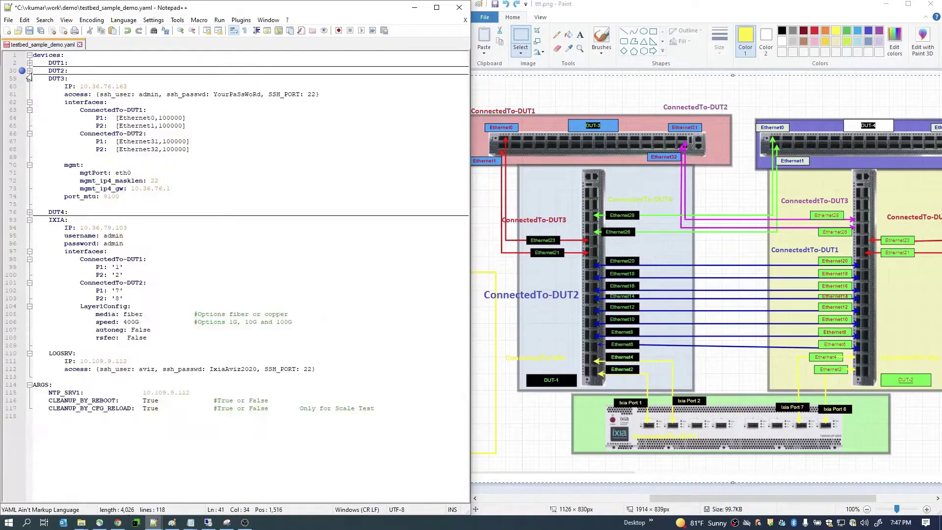
{"action": "left_click", "coordinate": [30, 212]}
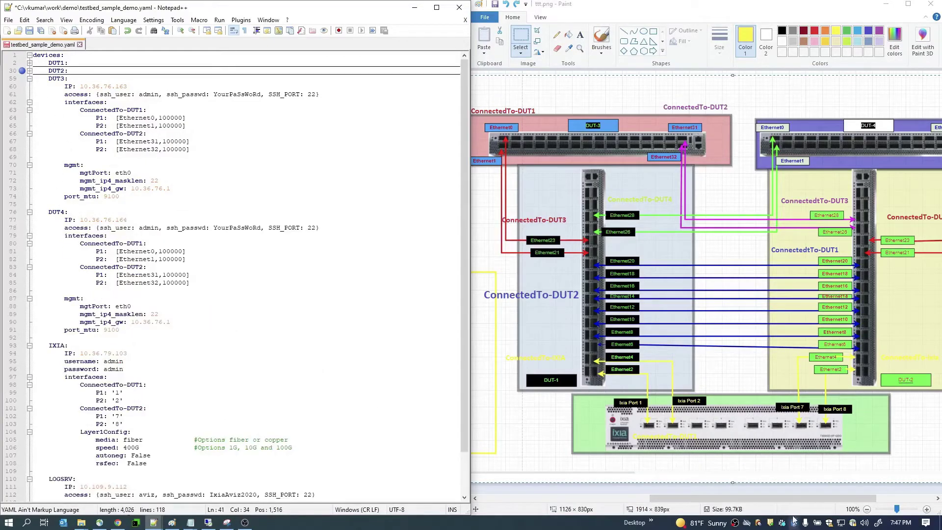
{"action": "left_click_drag", "start_coordinate": [803, 500], "coordinate": [855, 509]}
{"action": "key", "text": "ctrl+a"}
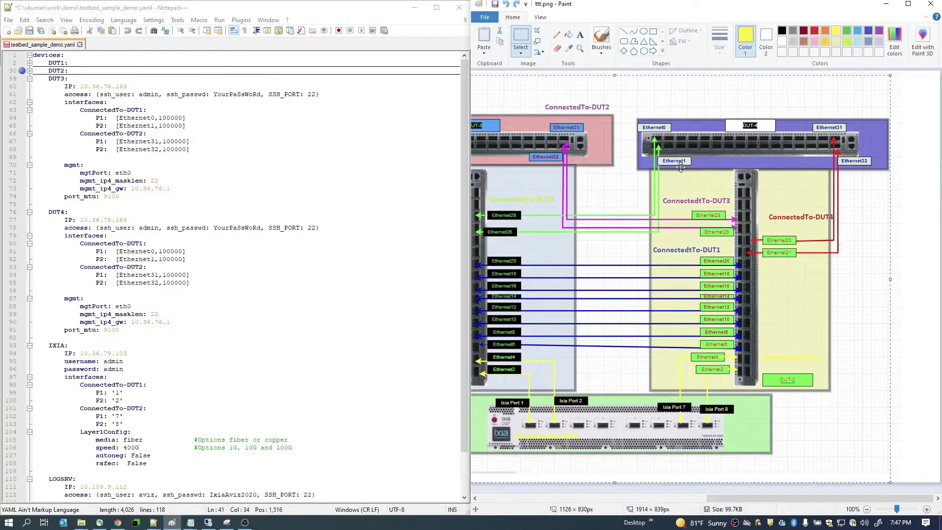
- Compare DUT4's Ethernet0/Ethernet1 to DUT1 and Ethernet31 to DUT2 against the diagram
{"action": "double_click", "coordinate": [149, 253]}
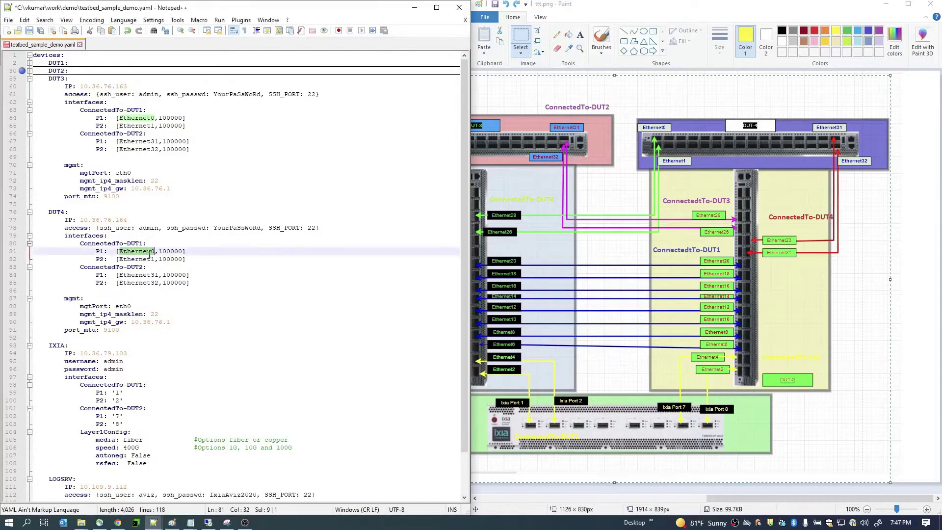
{"action": "double_click", "coordinate": [149, 260]}
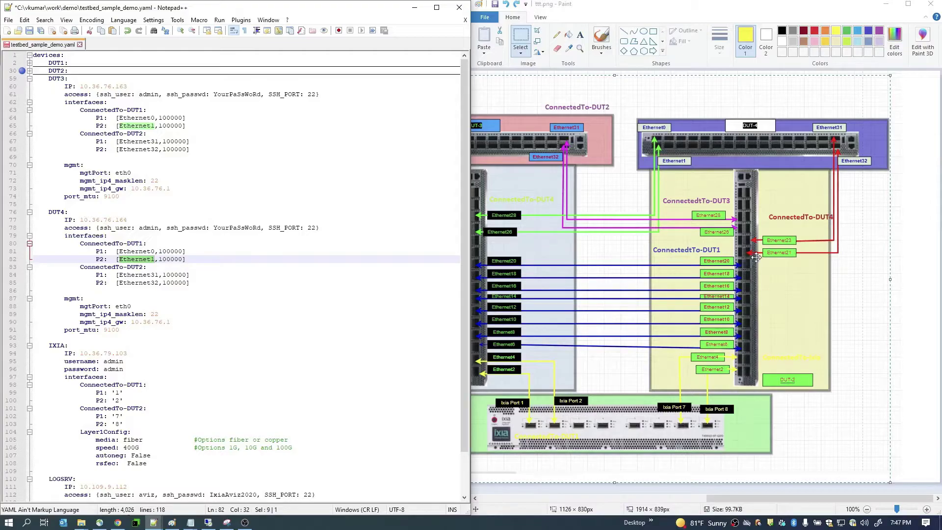
{"action": "double_click", "coordinate": [136, 268]}
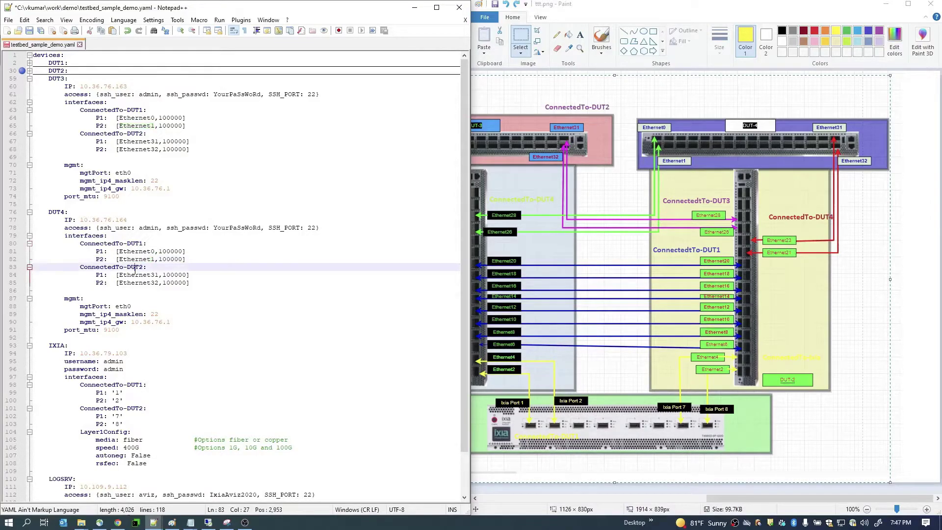
{"action": "double_click", "coordinate": [155, 275]}
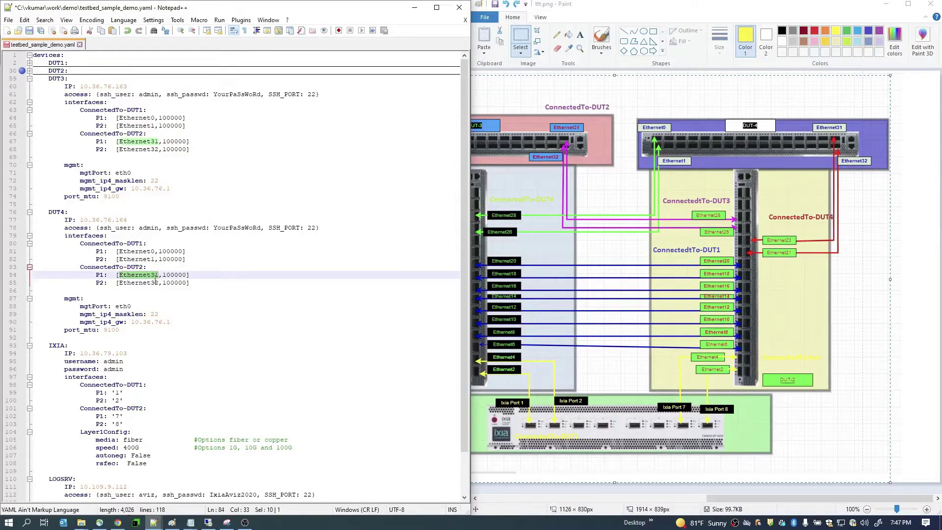
- Review the IXIA Layer1Config speed, autoneg and rsfec settings
{"action": "scroll", "coordinate": [170, 282], "scroll_direction": "down", "scroll_amount": 2}
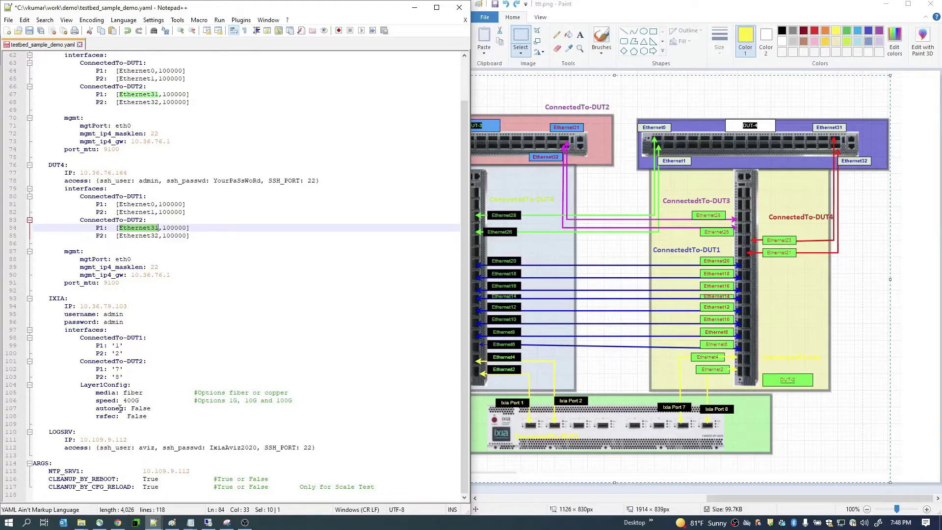
{"action": "double_click", "coordinate": [109, 417]}
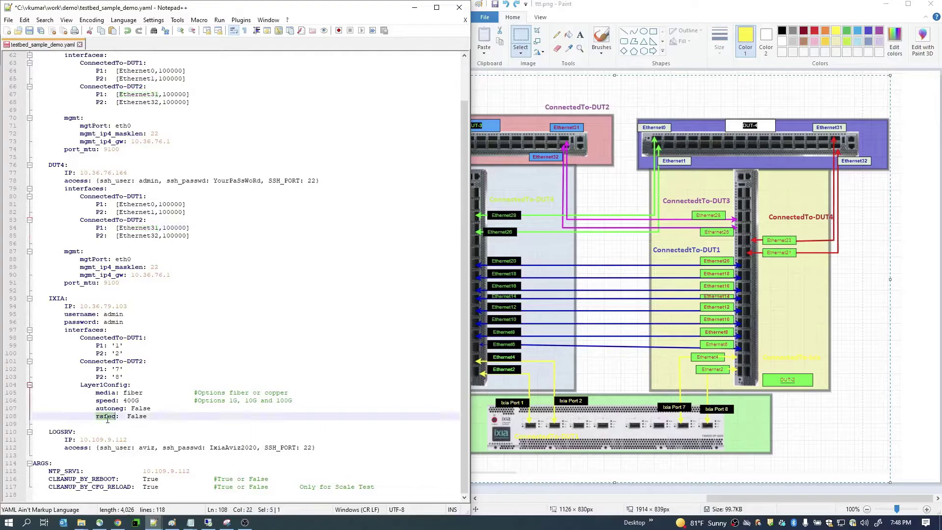
{"action": "double_click", "coordinate": [113, 409]}
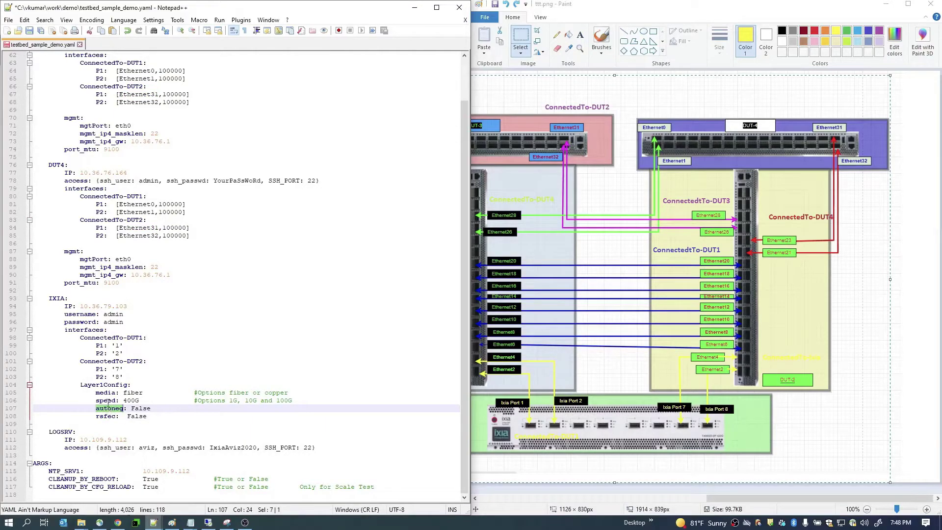
{"action": "double_click", "coordinate": [107, 400]}
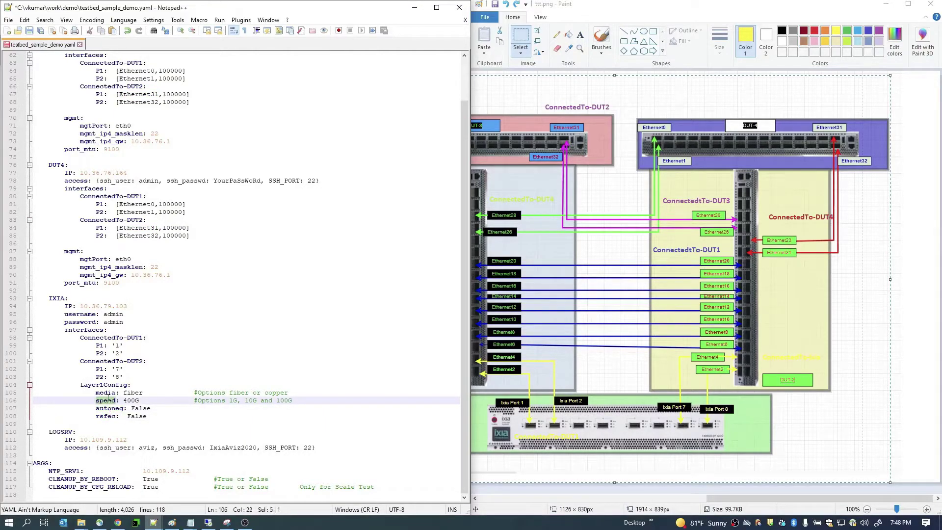
{"action": "double_click", "coordinate": [133, 409]}
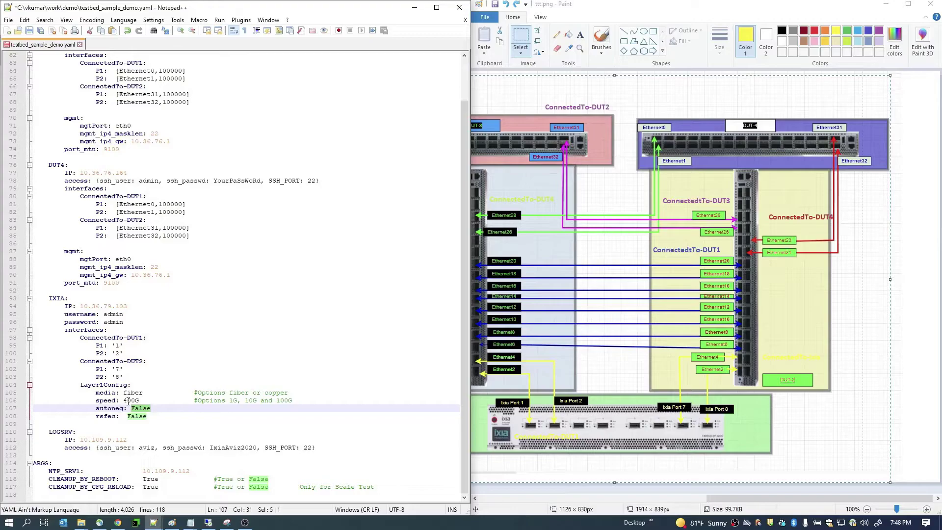
- Change the IXIA Layer1Config speed from 400G to 200G
{"action": "left_click", "coordinate": [129, 401]}
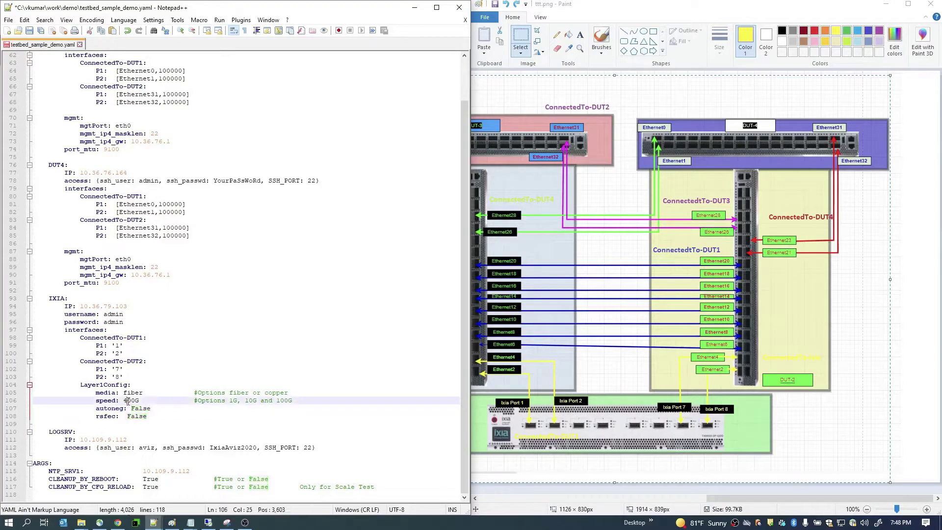
{"action": "double_click", "coordinate": [130, 401]}
{"action": "left_click", "coordinate": [131, 402]}
{"action": "key", "text": "BackSpace"}
{"action": "type", "text": "2"}
{"action": "left_click", "coordinate": [241, 391]}
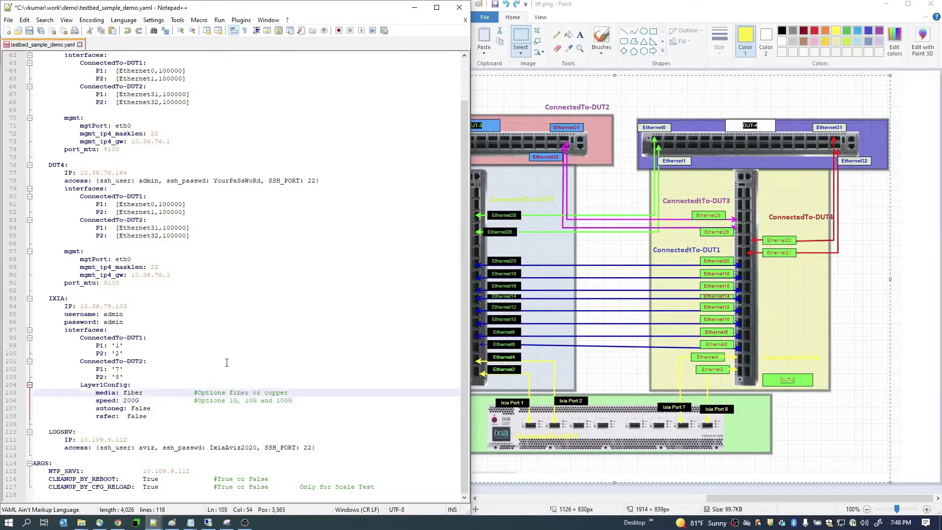
- Review the CLEANUP_BY_REBOOT and CLEANUP_BY_CFG_RELOAD settings, then return to Chrome
{"action": "left_click", "coordinate": [131, 400]}
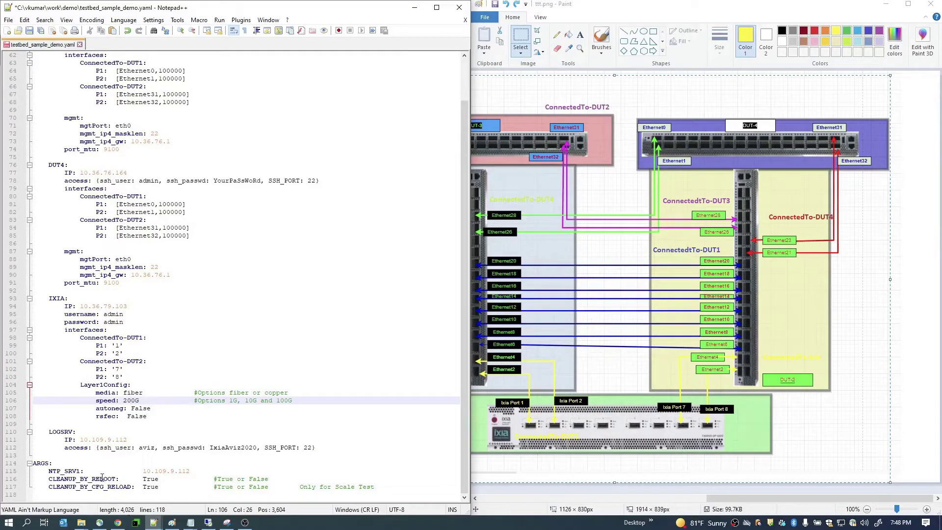
{"action": "double_click", "coordinate": [102, 478]}
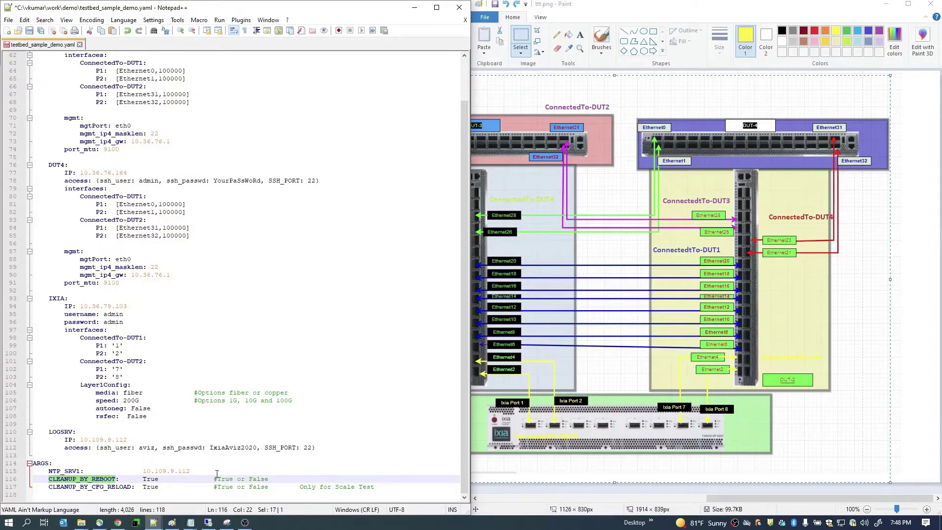
{"action": "double_click", "coordinate": [118, 486]}
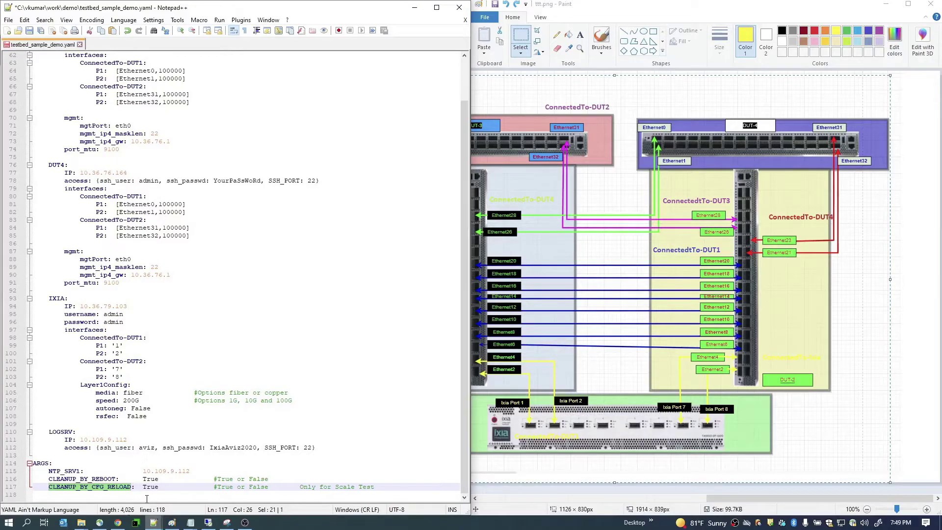
{"action": "left_click", "coordinate": [162, 442]}
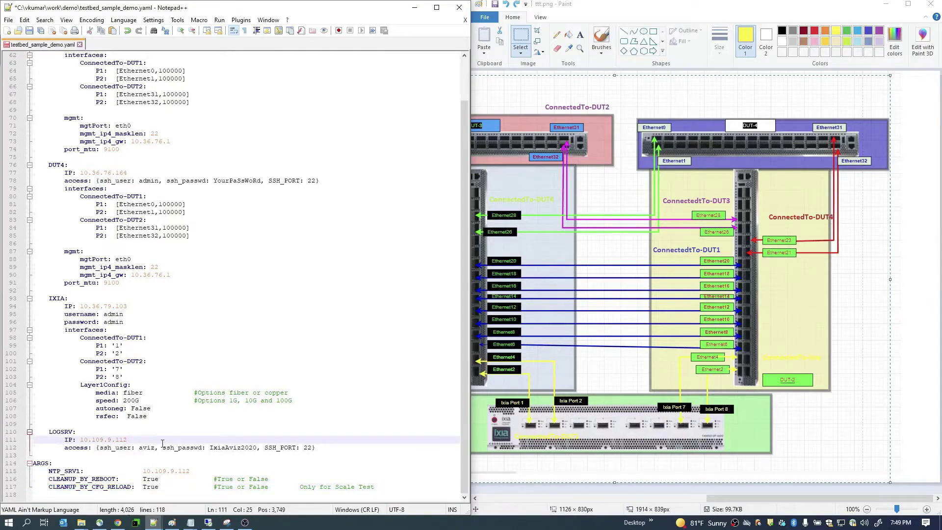
{"action": "scroll", "coordinate": [168, 440], "scroll_direction": "up", "scroll_amount": 2}
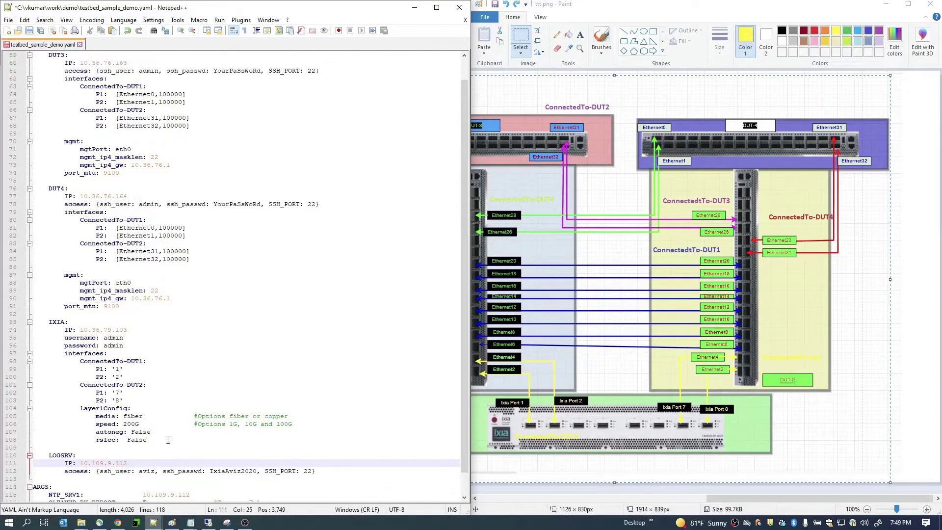
{"action": "left_click", "coordinate": [117, 522]}
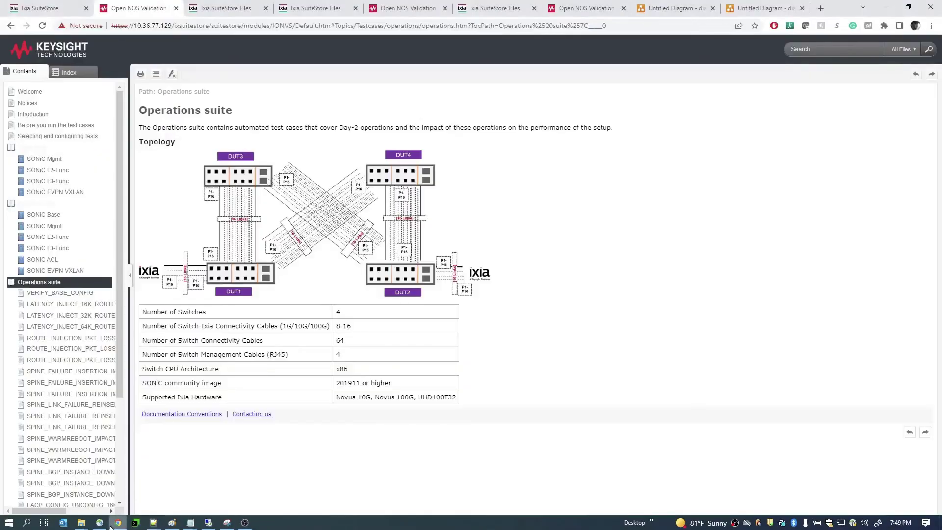
- Import testbed_sample_demo.yaml through the Testbed File manager and view its contents
{"action": "left_click", "coordinate": [55, 12]}
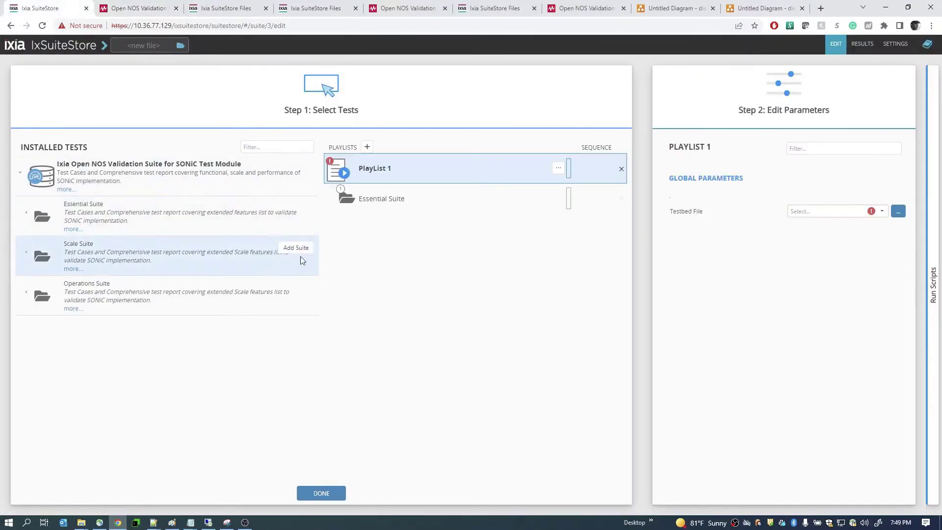
{"action": "left_click", "coordinate": [898, 212]}
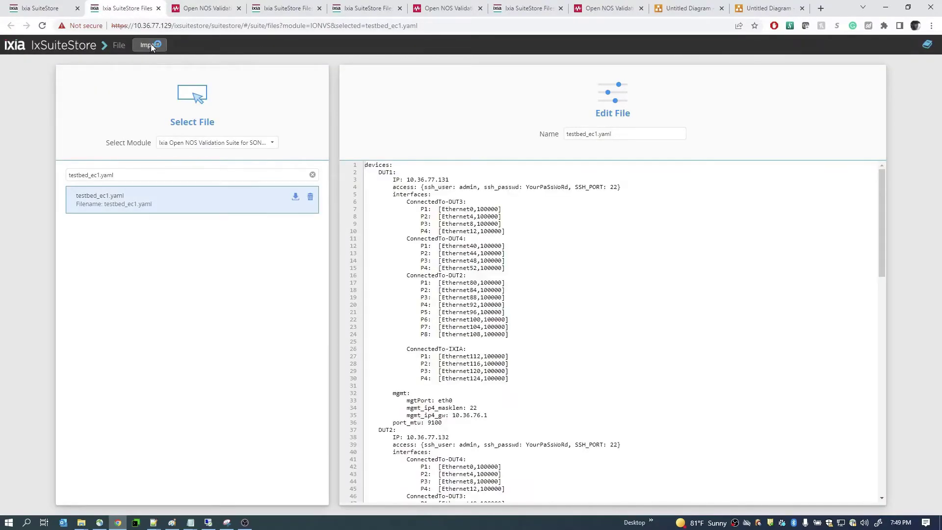
{"action": "left_click", "coordinate": [150, 44]}
{"action": "left_click", "coordinate": [141, 82]}
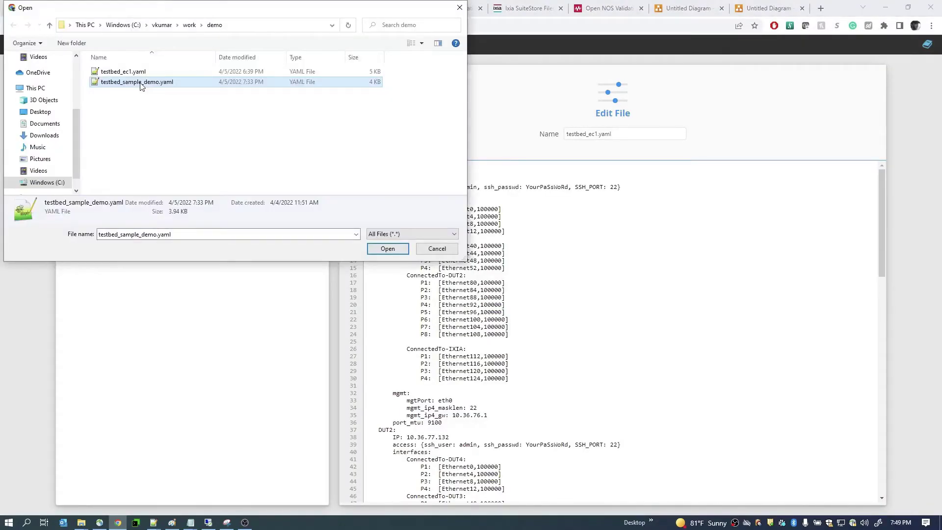
{"action": "double_click", "coordinate": [141, 82]}
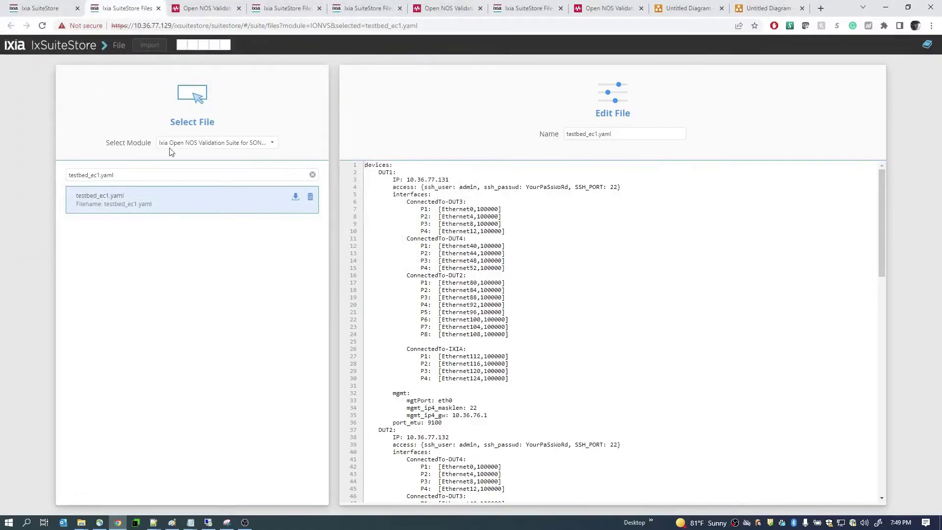
{"action": "left_click", "coordinate": [313, 174]}
{"action": "left_click", "coordinate": [137, 243]}
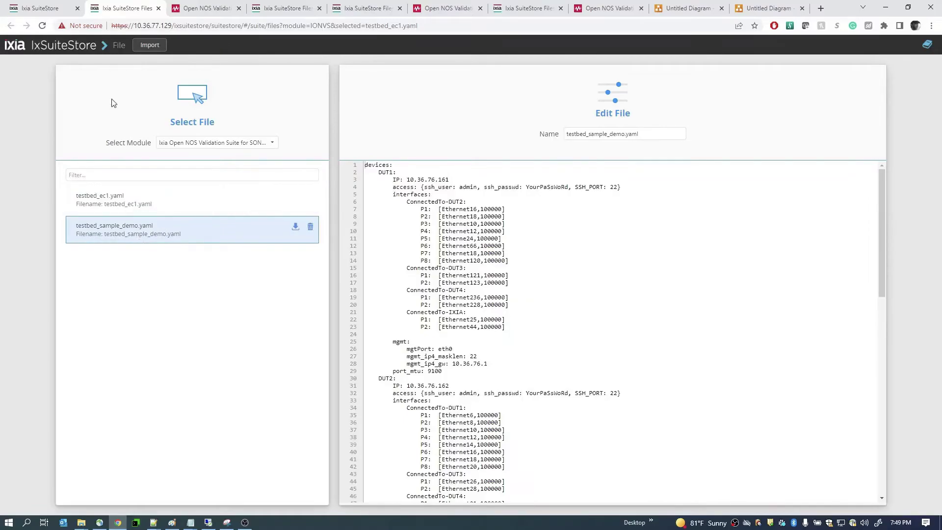
- Select testbed_sample_demo.yaml as Playlist 1's testbed file, start the run, and open Results
{"action": "left_click", "coordinate": [50, 12]}
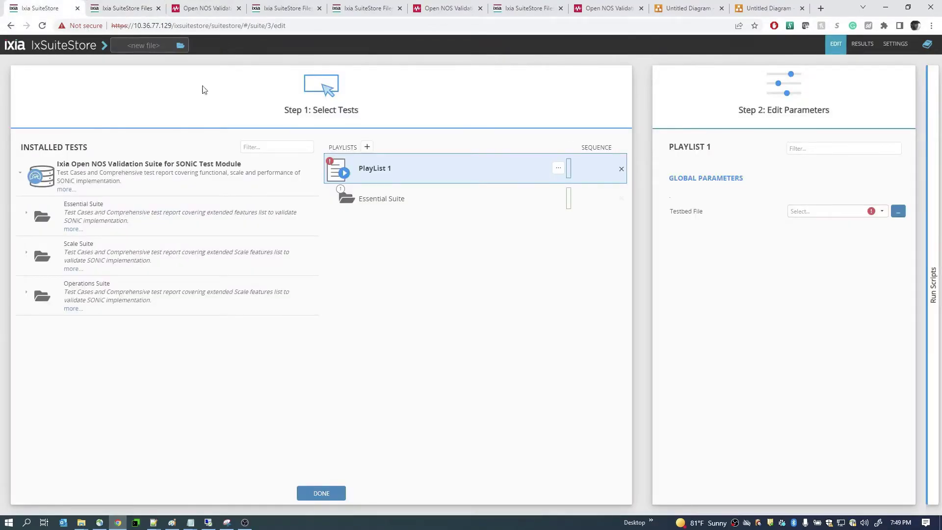
{"action": "left_click", "coordinate": [795, 212]}
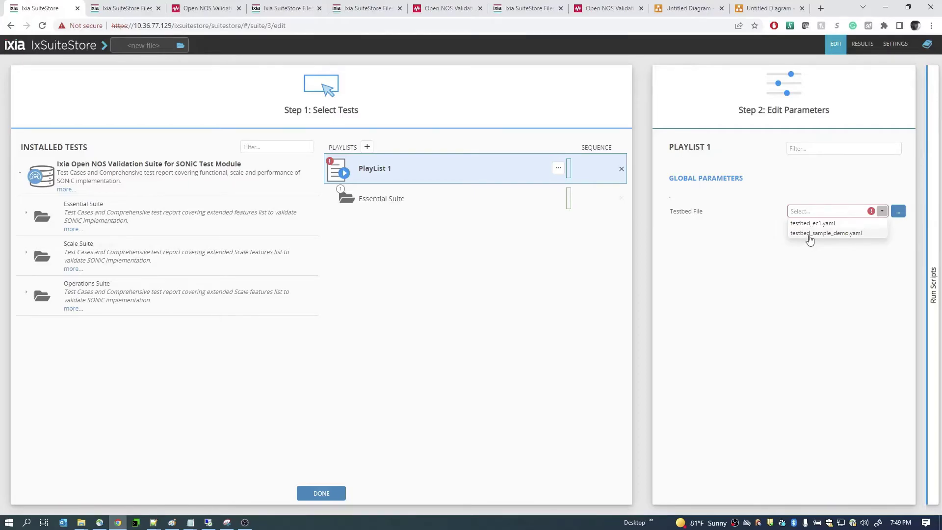
{"action": "left_click", "coordinate": [810, 234]}
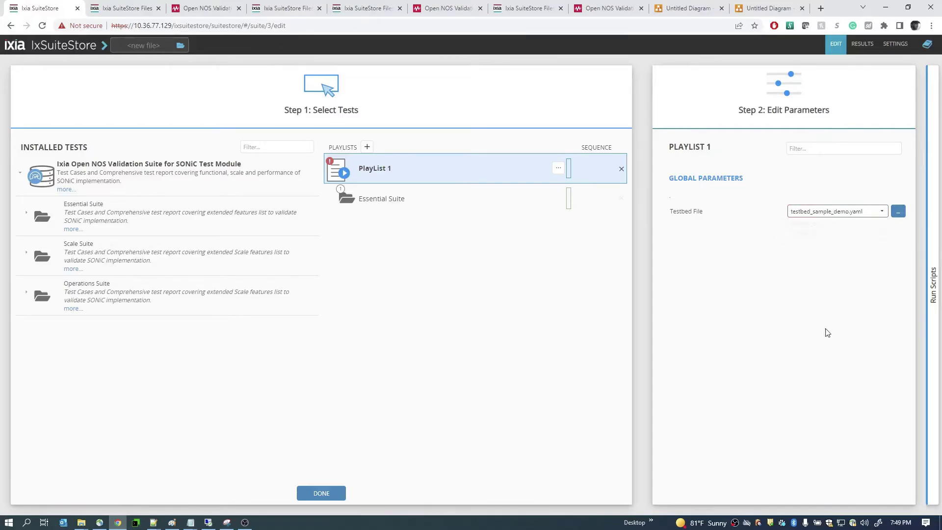
{"action": "left_click", "coordinate": [930, 282]}
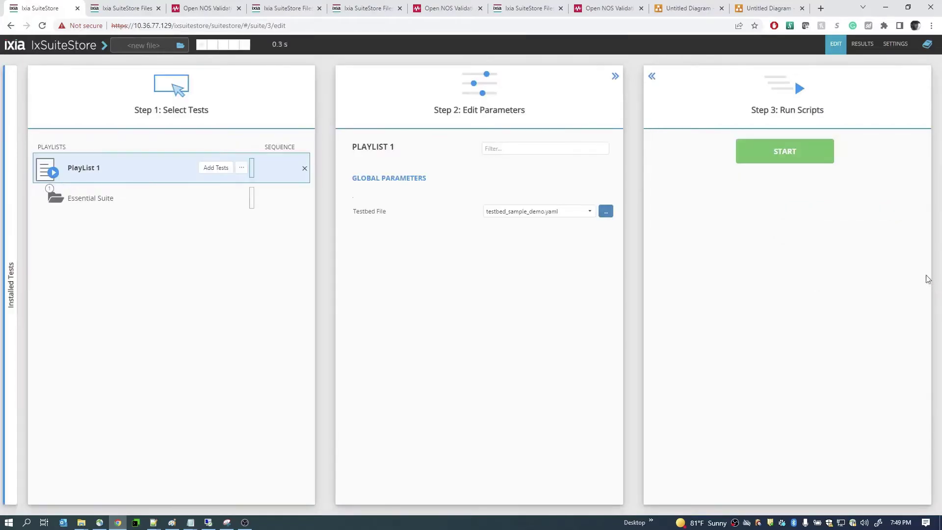
{"action": "left_click", "coordinate": [780, 153]}
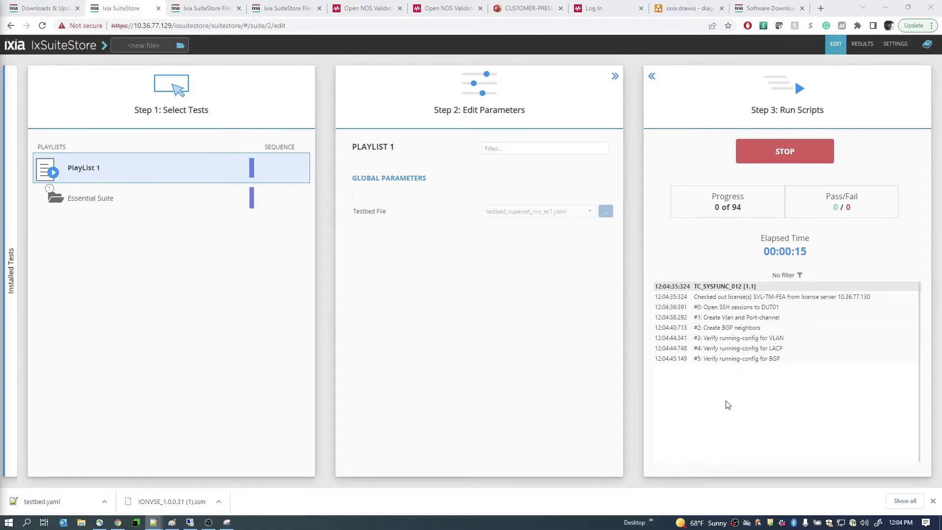
{"action": "left_click", "coordinate": [865, 45]}
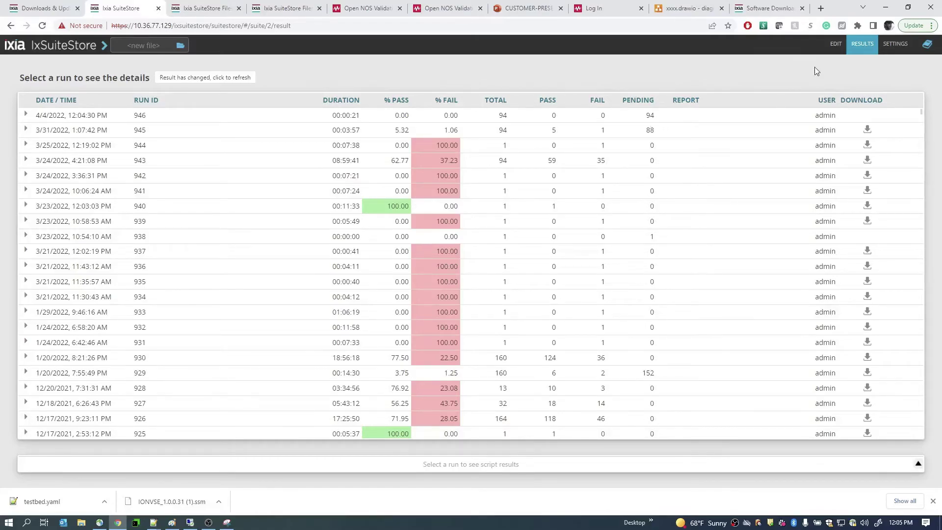
- Open run 943's per-script results and download its log archive
{"action": "left_click", "coordinate": [836, 43]}
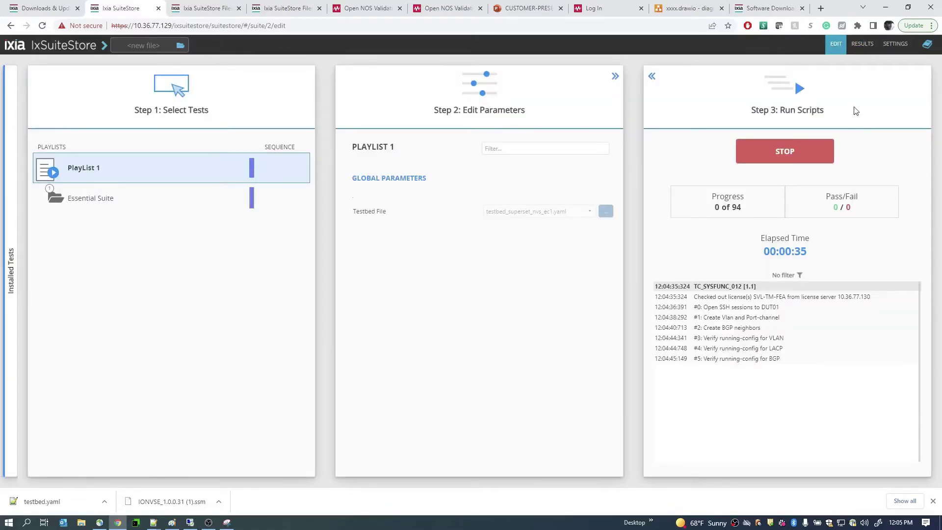
{"action": "left_click", "coordinate": [862, 43]}
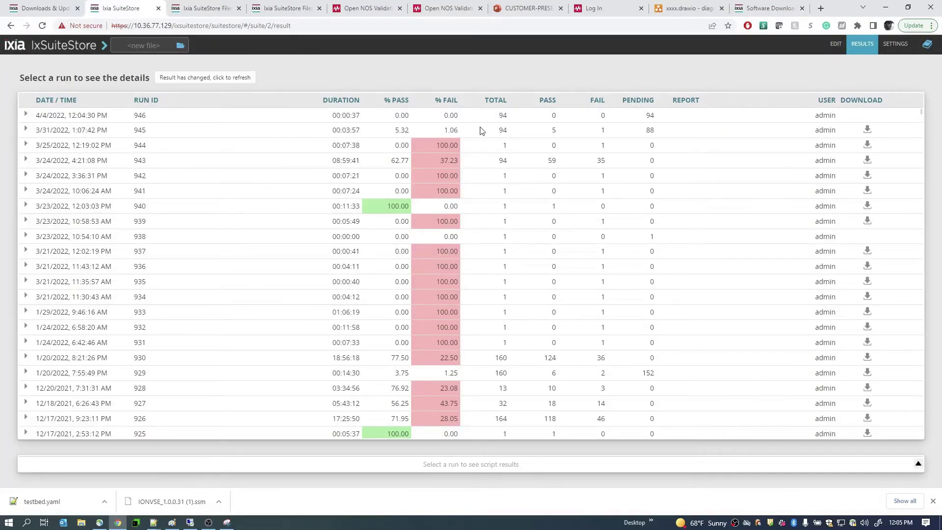
{"action": "left_click", "coordinate": [501, 165]}
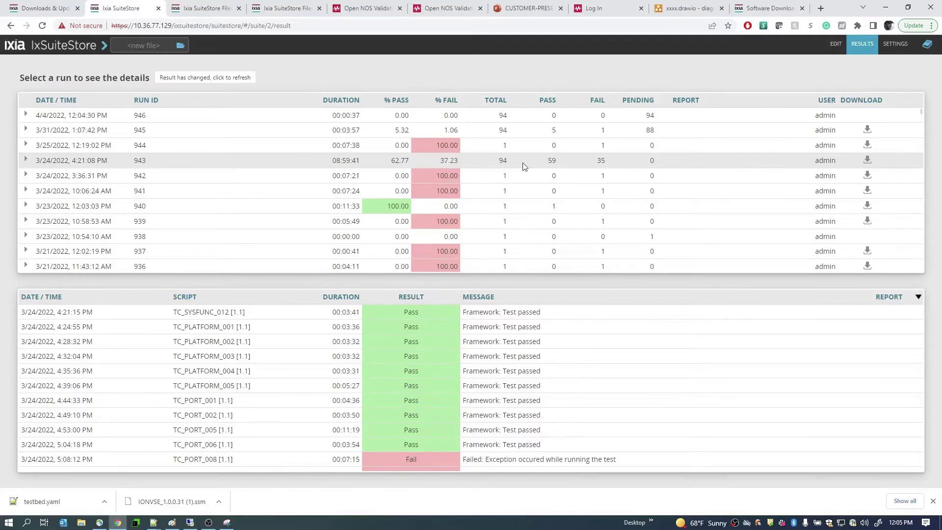
{"action": "left_click", "coordinate": [868, 162]}
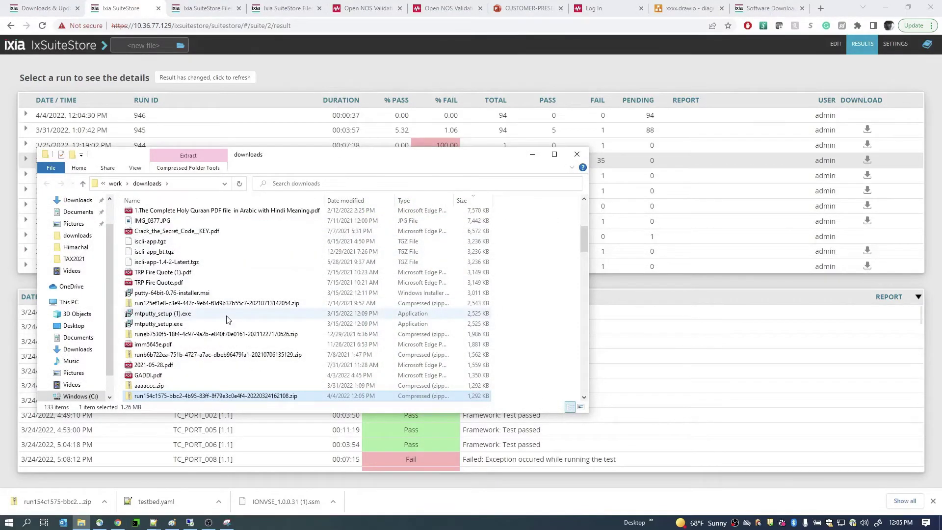
- Open run 943's downloaded archive and view its run_report.html: 59 passed, 35 failed, 62.77%
{"action": "double_click", "coordinate": [216, 396]}
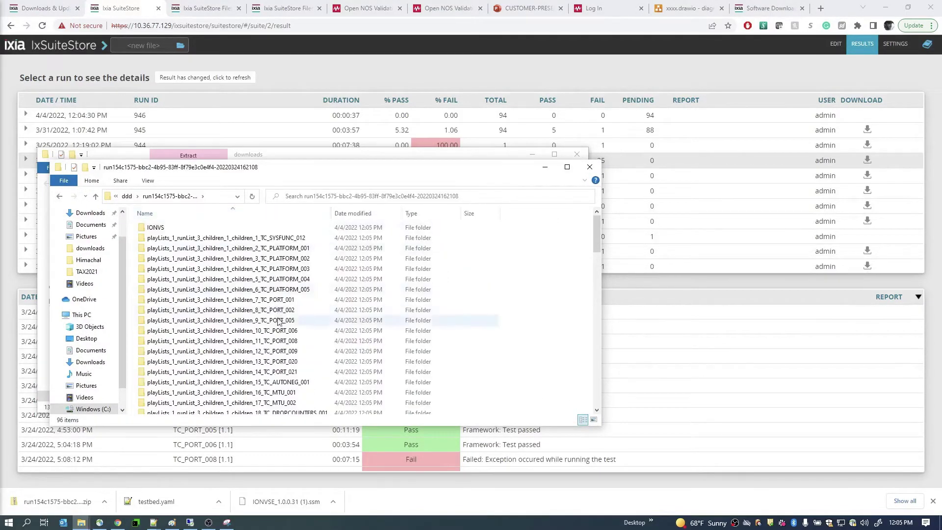
{"action": "scroll", "coordinate": [281, 417], "scroll_direction": "down", "scroll_amount": 18}
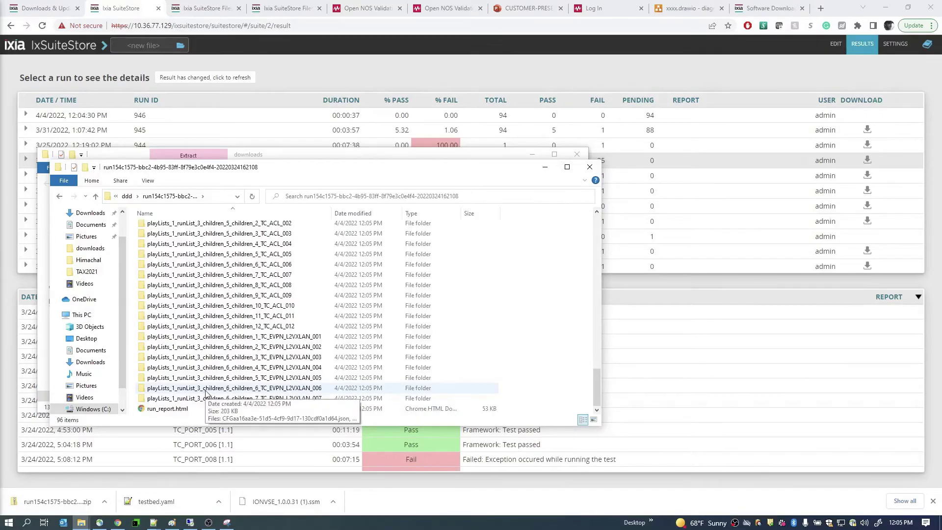
{"action": "double_click", "coordinate": [182, 408]}
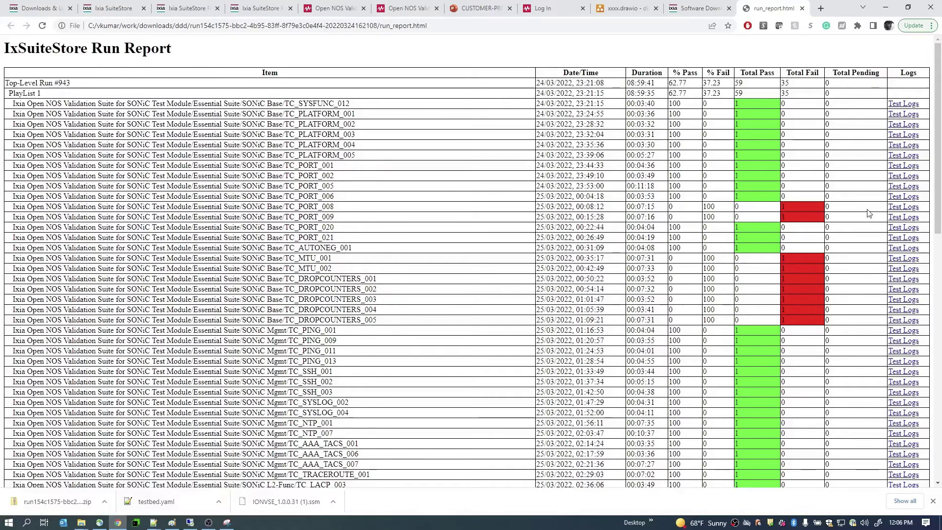
- Open TC_PORT_008's Test Logs, view TC_PORT_008_4Out.log, and highlight the session startup lines
{"action": "left_click", "coordinate": [905, 207]}
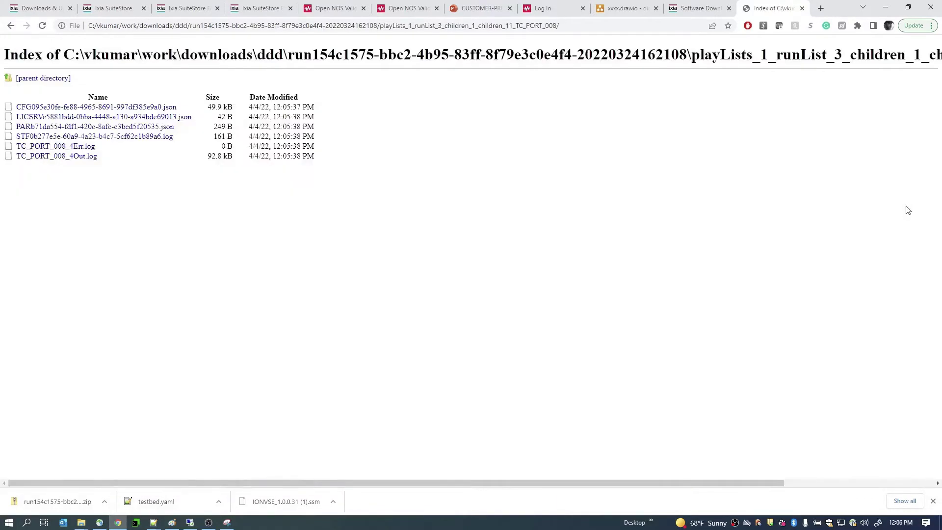
{"action": "left_click", "coordinate": [91, 157]}
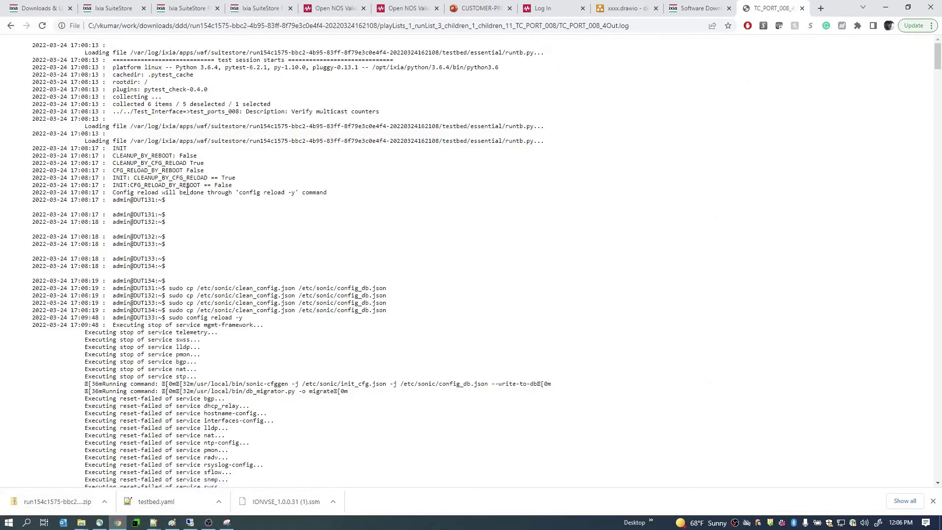
{"action": "left_click_drag", "start_coordinate": [64, 68], "coordinate": [225, 285]}
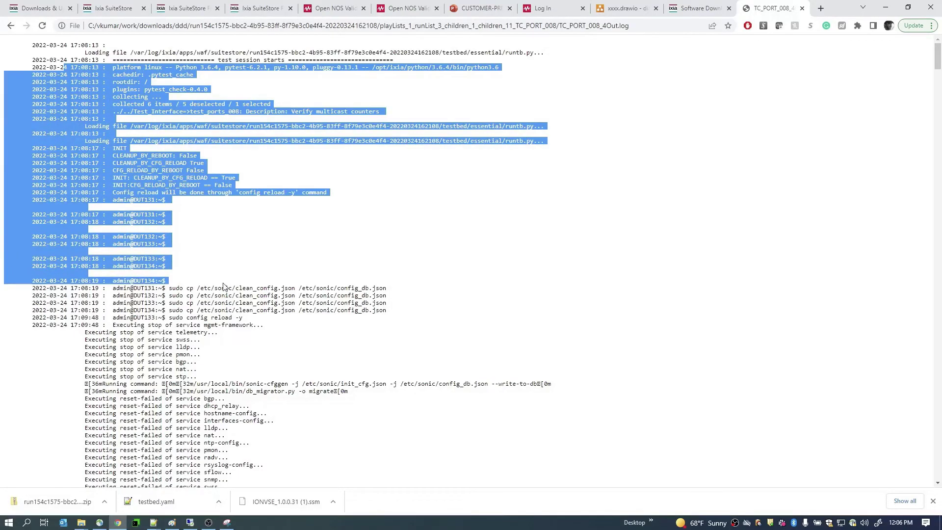
- Check the running Essential Suite playlist's progress in IxSuiteStore's editing view, still 0 of 94
{"action": "left_click", "coordinate": [112, 12]}
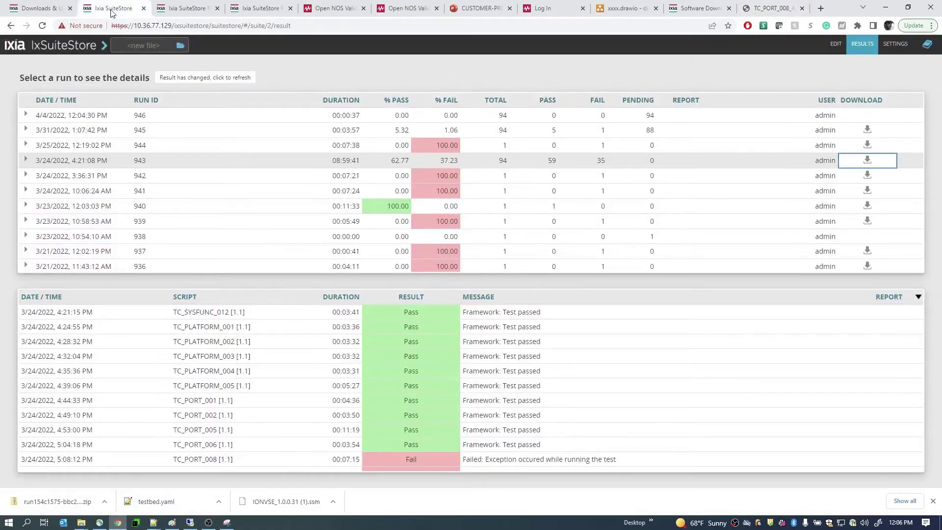
{"action": "left_click", "coordinate": [831, 43]}
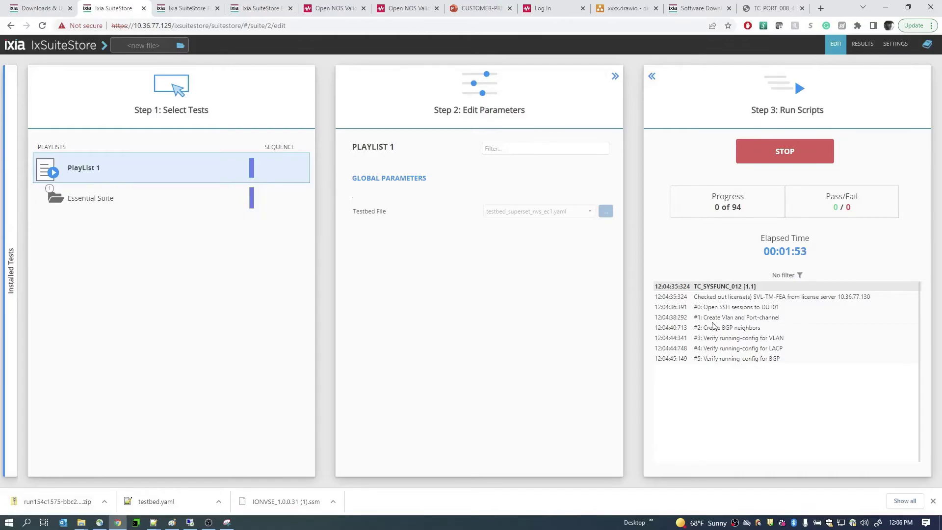
- Search the TC_PORT_008 log for STEP and highlight the DUT131 show version output
{"action": "left_click", "coordinate": [769, 8]}
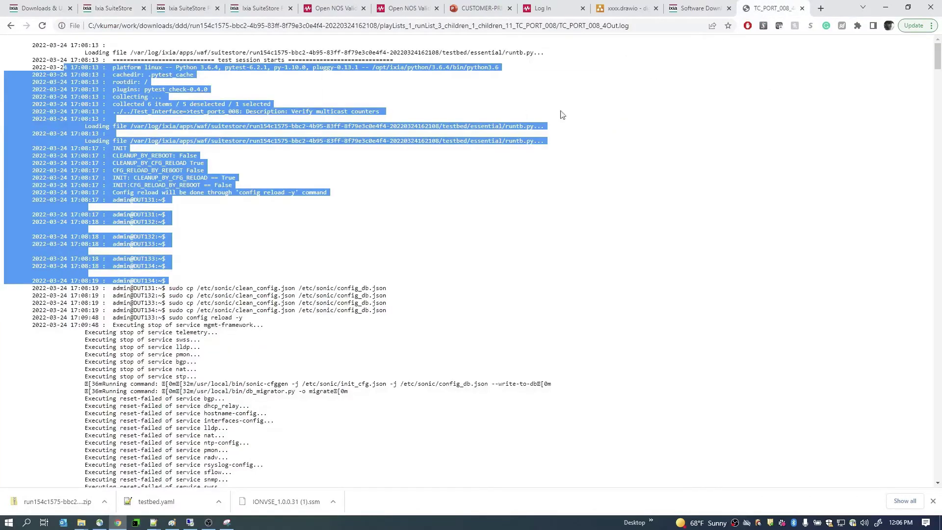
{"action": "left_click", "coordinate": [288, 236]}
{"action": "key", "text": "ctrl+f"}
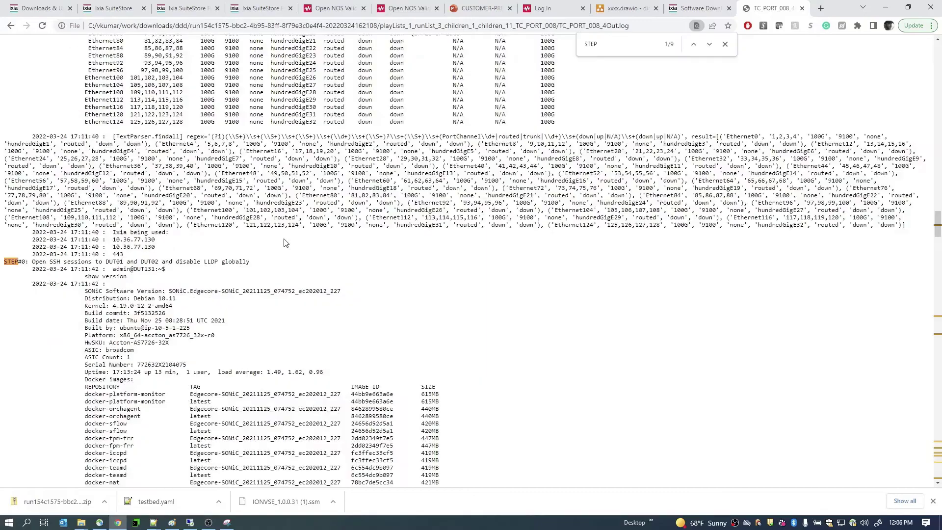
{"action": "left_click_drag", "start_coordinate": [16, 263], "coordinate": [238, 259]}
{"action": "left_click", "coordinate": [68, 284]}
{"action": "left_click_drag", "start_coordinate": [50, 269], "coordinate": [147, 387]}
- Read down the log to its failure traceback, then return to the IxSuiteStore run view
{"action": "scroll", "coordinate": [167, 344], "scroll_direction": "down", "scroll_amount": 7}
{"action": "scroll", "coordinate": [171, 305], "scroll_direction": "down", "scroll_amount": 8}
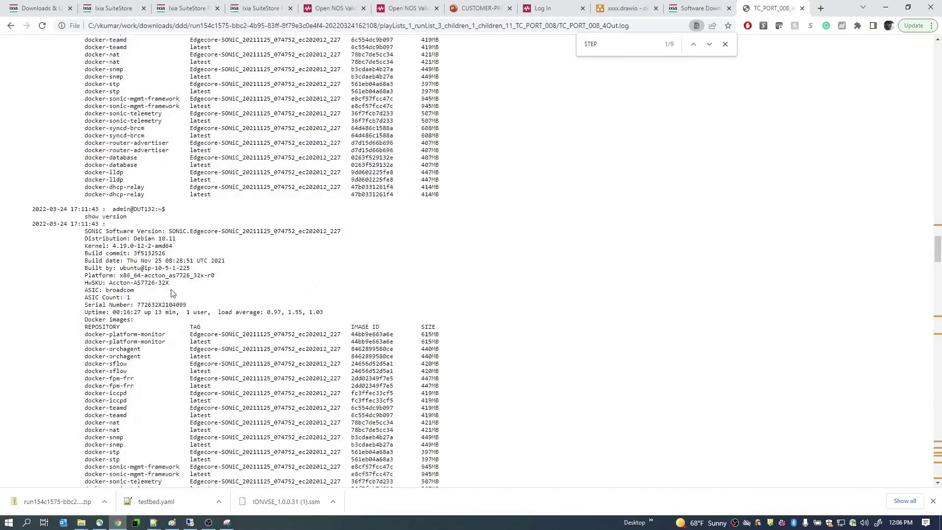
{"action": "scroll", "coordinate": [175, 284], "scroll_direction": "down", "scroll_amount": 1}
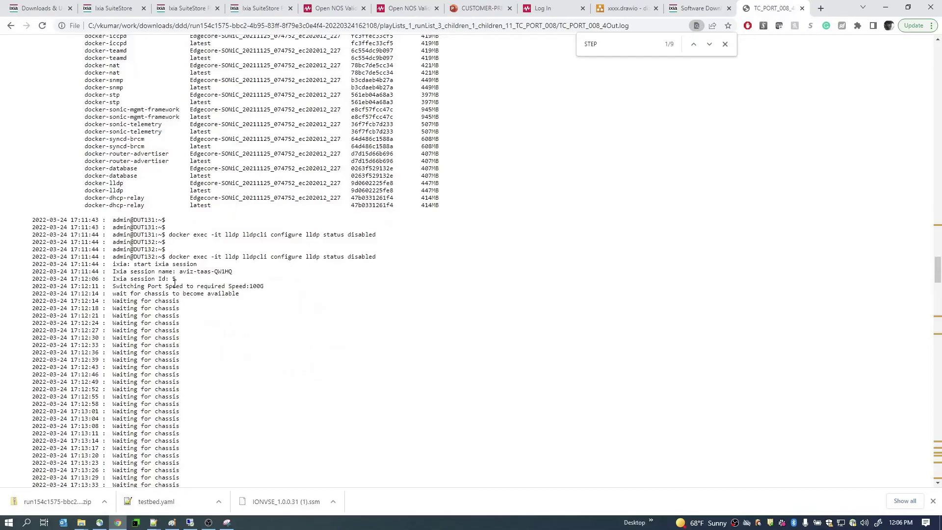
{"action": "scroll", "coordinate": [174, 282], "scroll_direction": "down", "scroll_amount": 18}
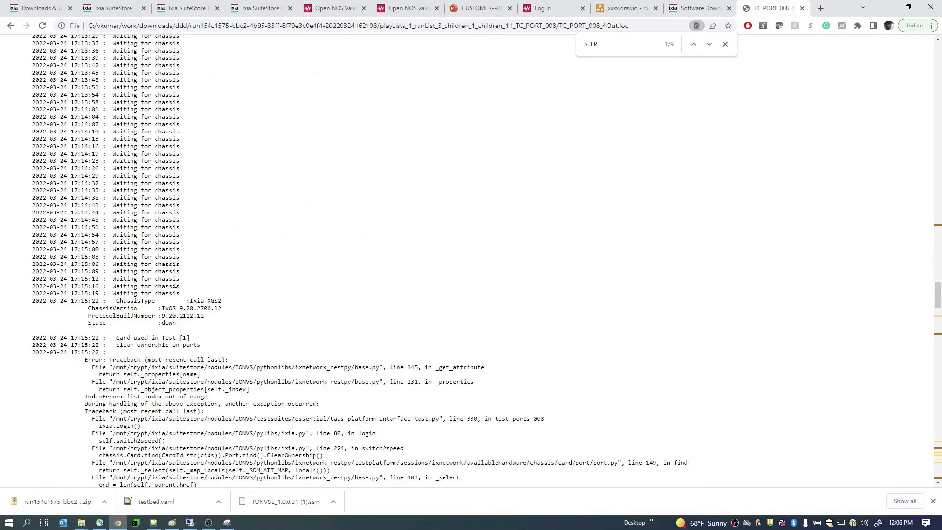
{"action": "scroll", "coordinate": [268, 250], "scroll_direction": "down", "scroll_amount": 7}
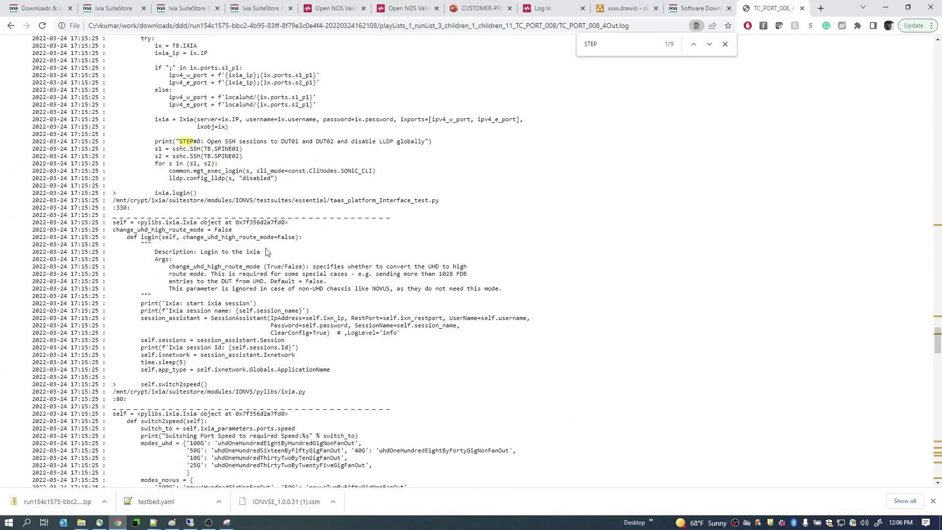
{"action": "scroll", "coordinate": [141, 41], "scroll_direction": "up", "scroll_amount": 8}
{"action": "left_click", "coordinate": [108, 10]}
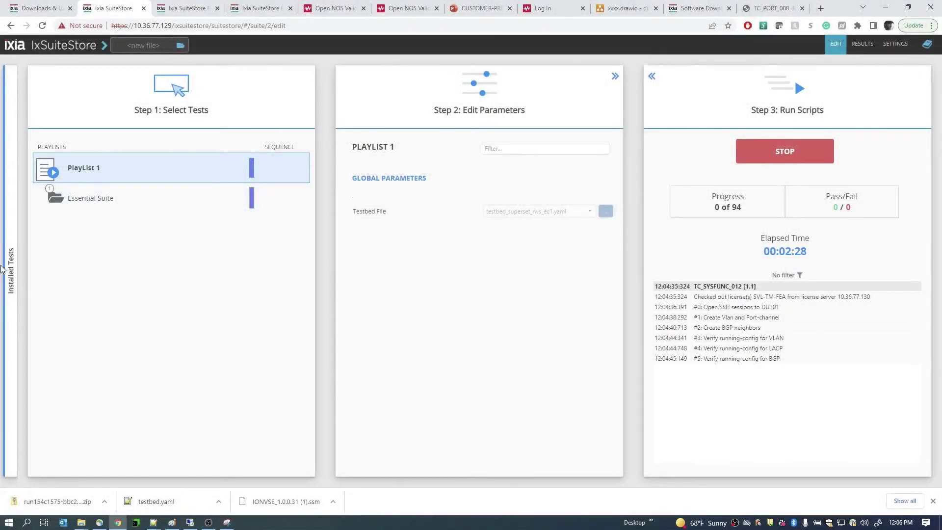
- Review the installed tests list and the installed modules and license server settings
{"action": "left_click", "coordinate": [8, 269]}
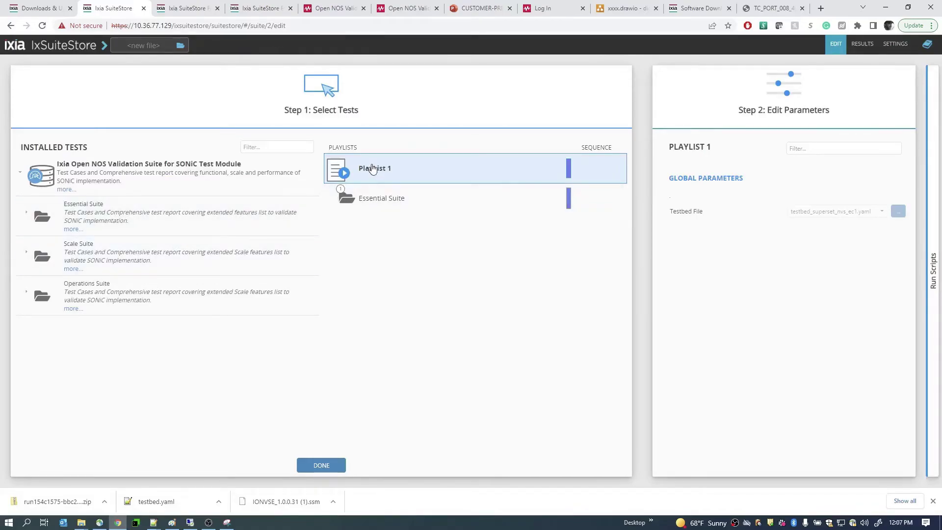
{"action": "left_click", "coordinate": [891, 46]}
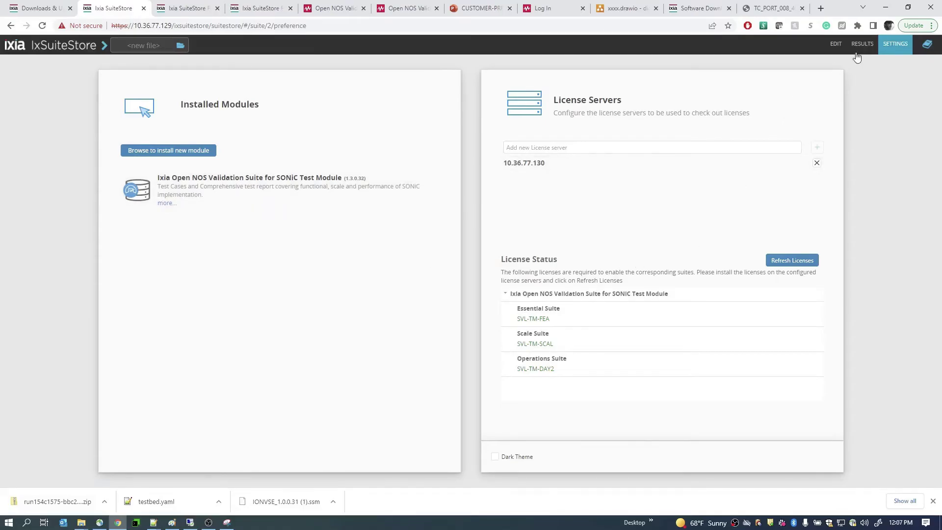
{"action": "left_click", "coordinate": [835, 43]}
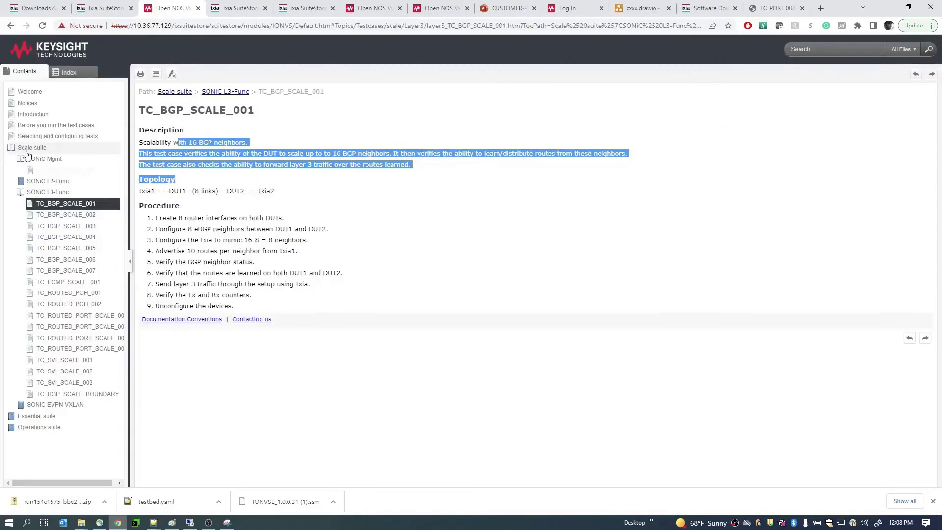
- Browse the Scale, Essential and Operations suite help pages, then open the IxSuiteStoreUserGuide PDF
{"action": "left_click", "coordinate": [29, 148]}
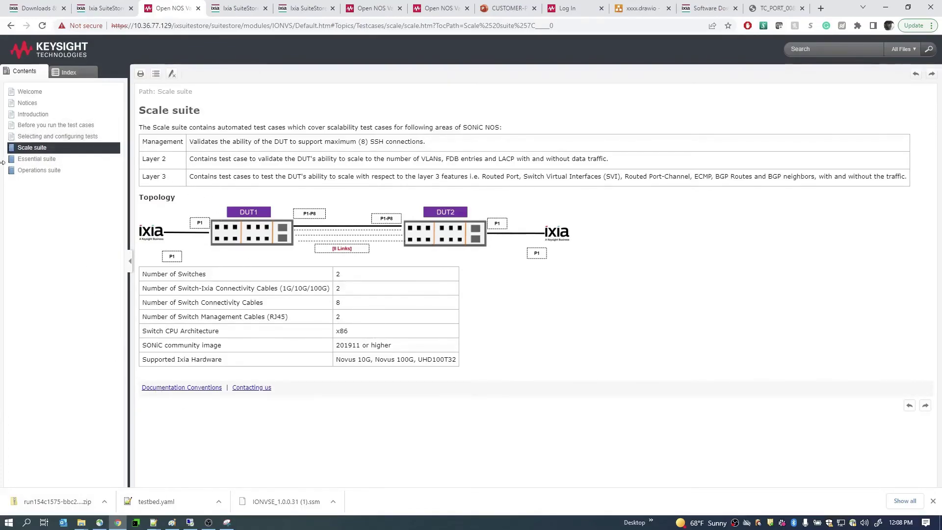
{"action": "left_click", "coordinate": [40, 160]}
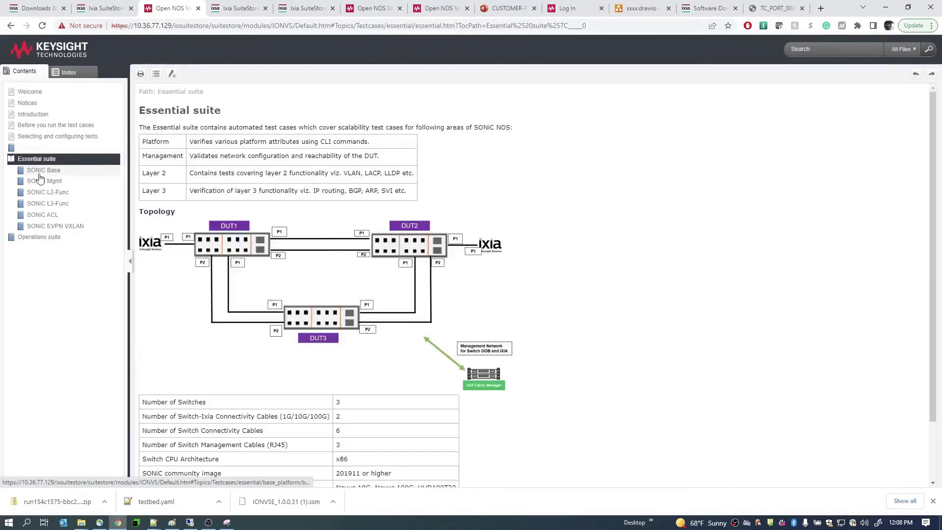
{"action": "left_click", "coordinate": [41, 238]}
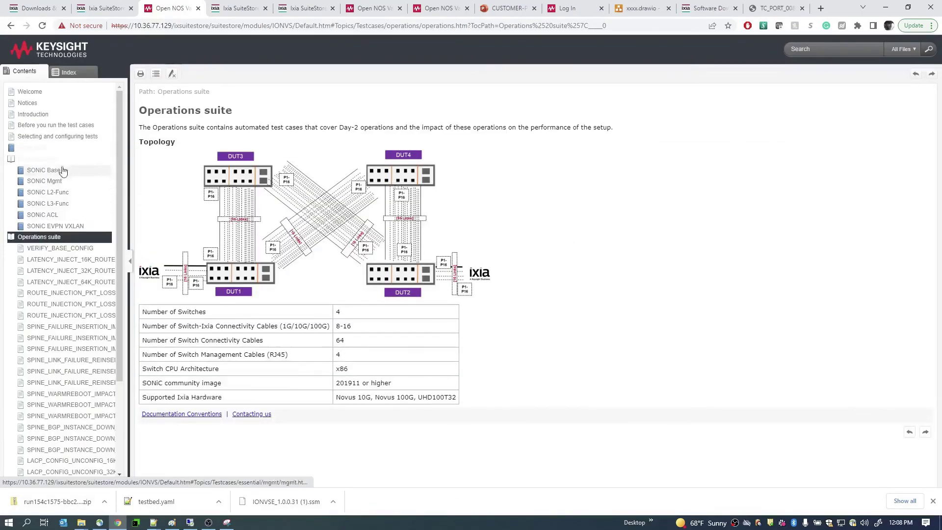
{"action": "left_click", "coordinate": [104, 10]}
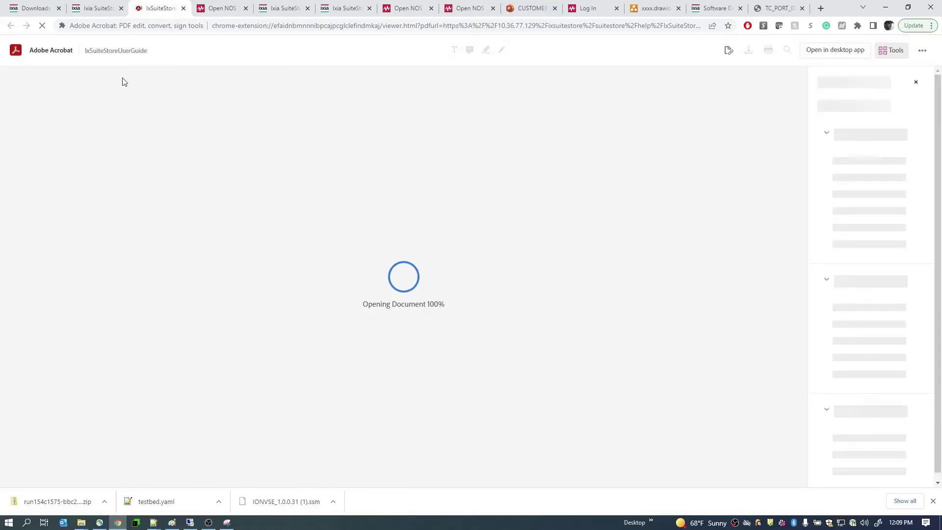
- Jump from the user guide's Table of Contents to the REST API chapter, section 4.3
{"action": "scroll", "coordinate": [412, 263], "scroll_direction": "down", "scroll_amount": 20}
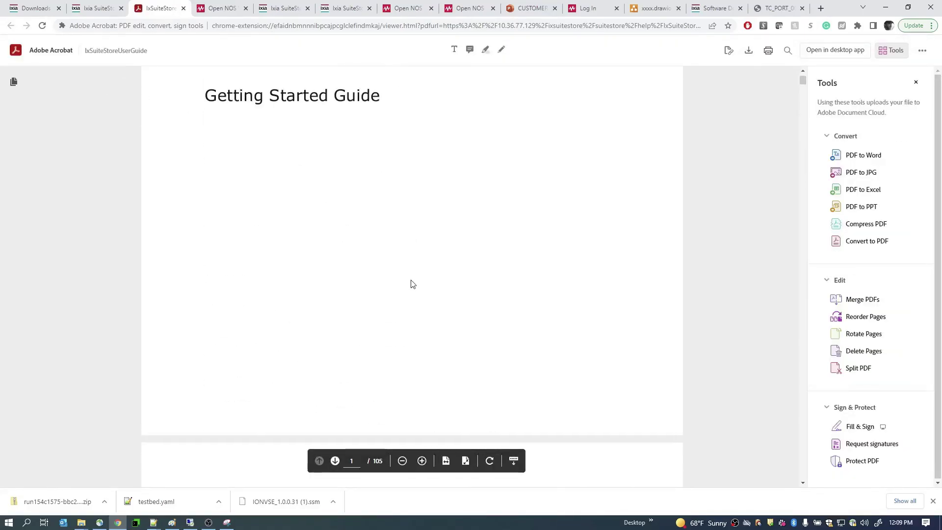
{"action": "scroll", "coordinate": [389, 347], "scroll_direction": "up", "scroll_amount": 6}
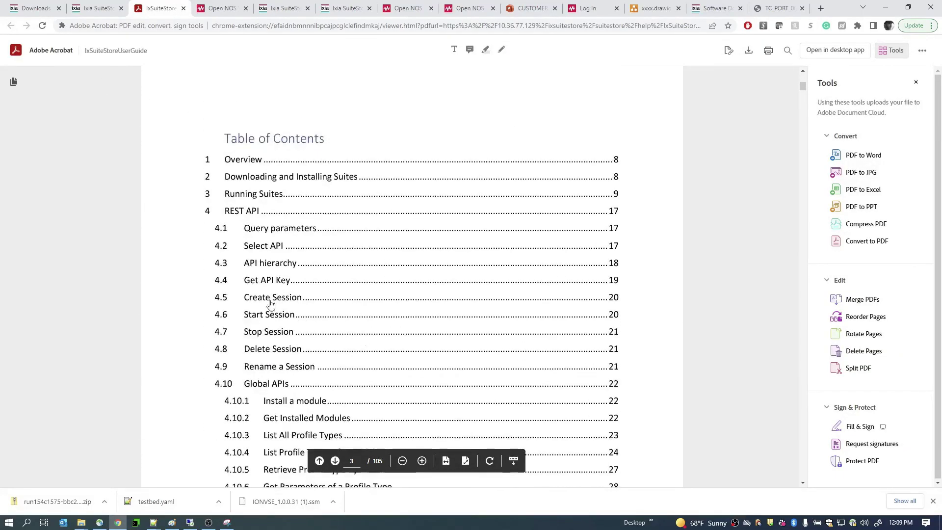
{"action": "left_click", "coordinate": [241, 213]}
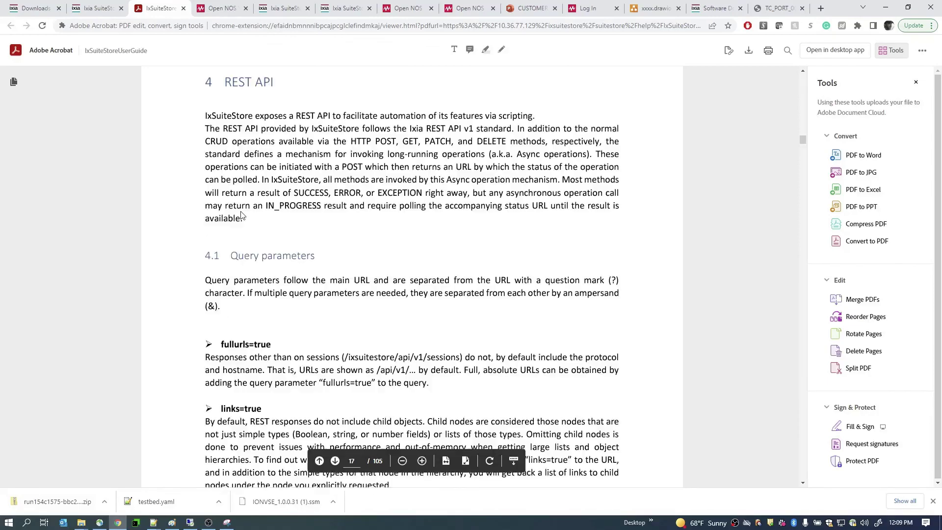
{"action": "scroll", "coordinate": [344, 240], "scroll_direction": "down", "scroll_amount": 15}
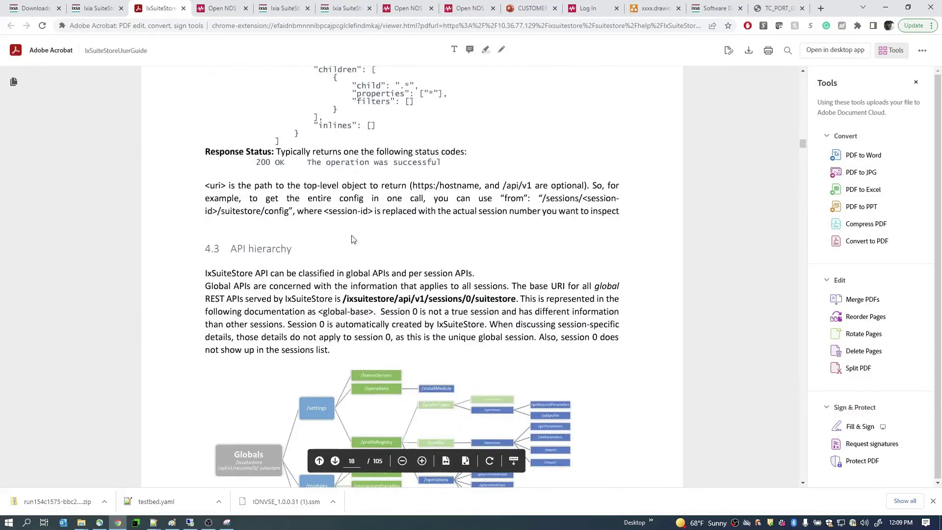